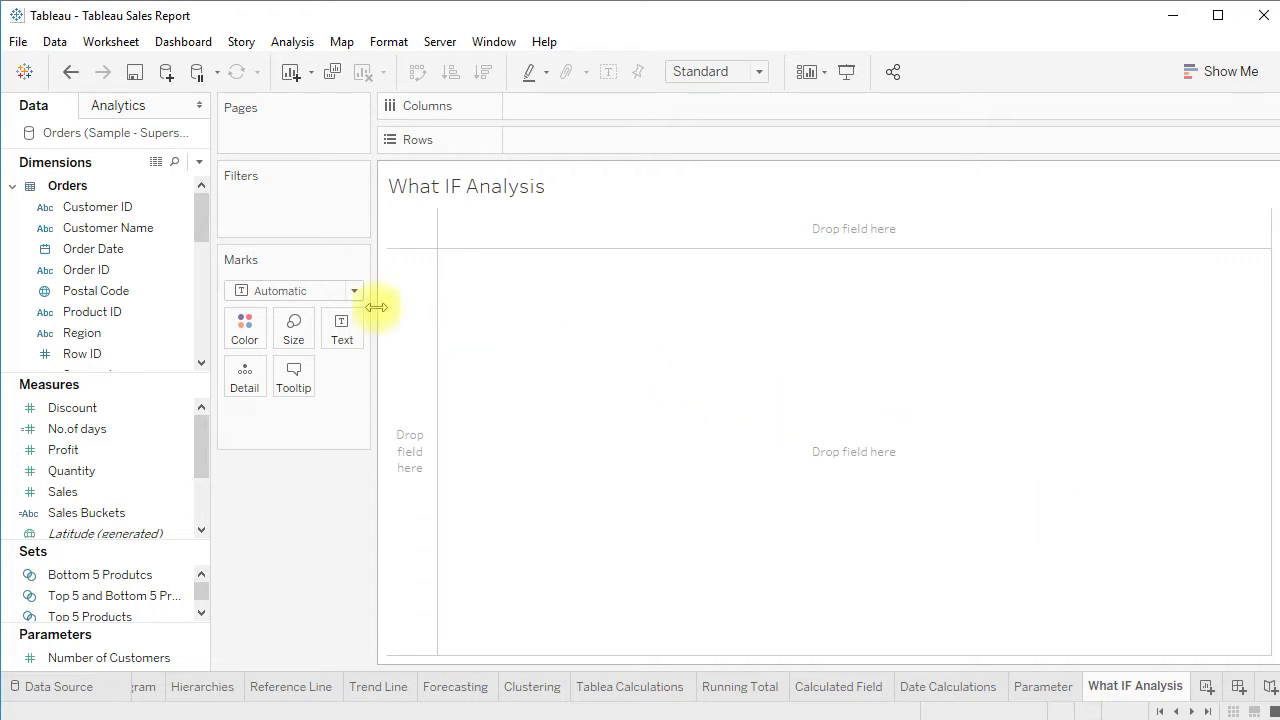
# Step: Add Order Date to the rows and break it down by the discrete Month level
pyautogui.moveTo(166, 250); pyautogui.dragTo(593, 137)
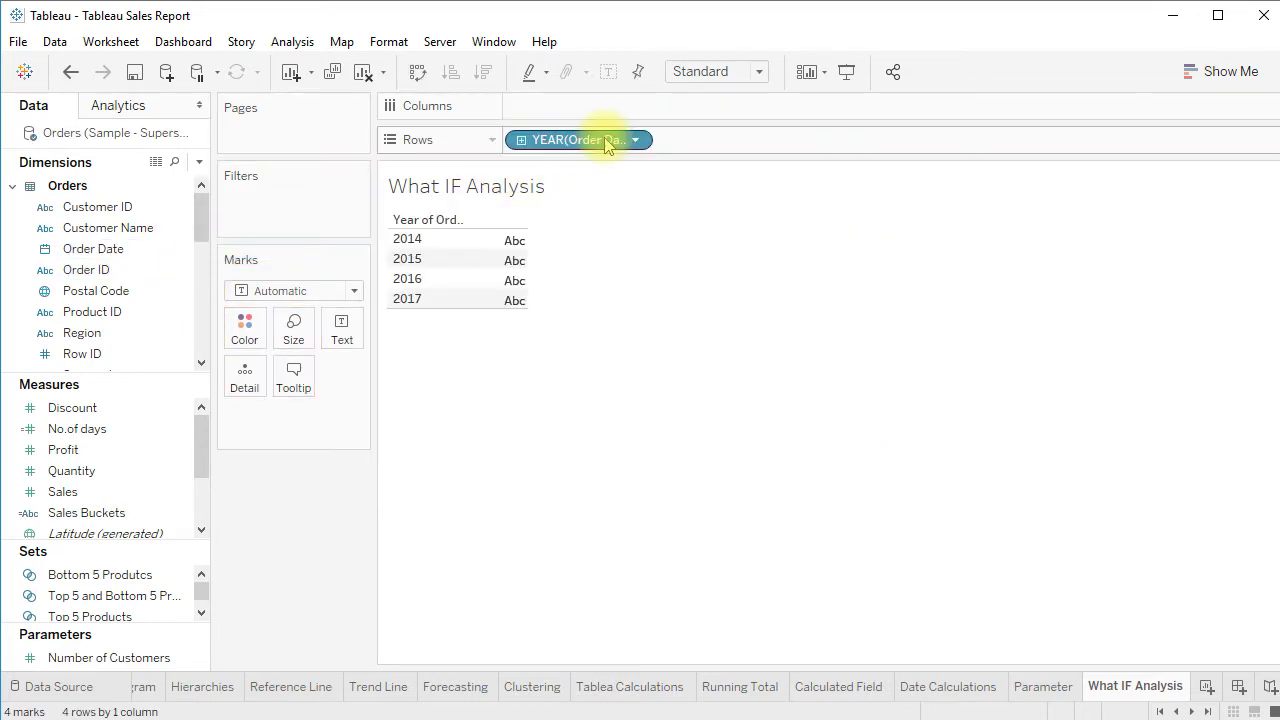
pyautogui.click(636, 142)
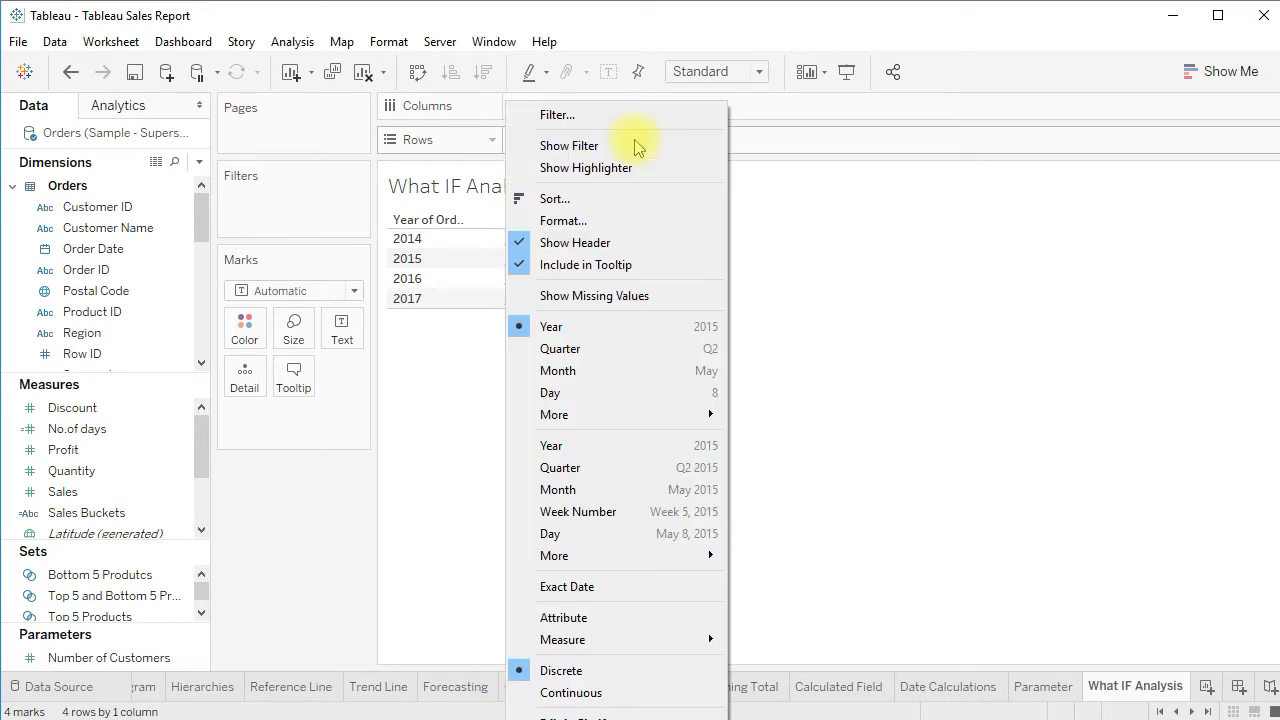
pyautogui.click(615, 373)
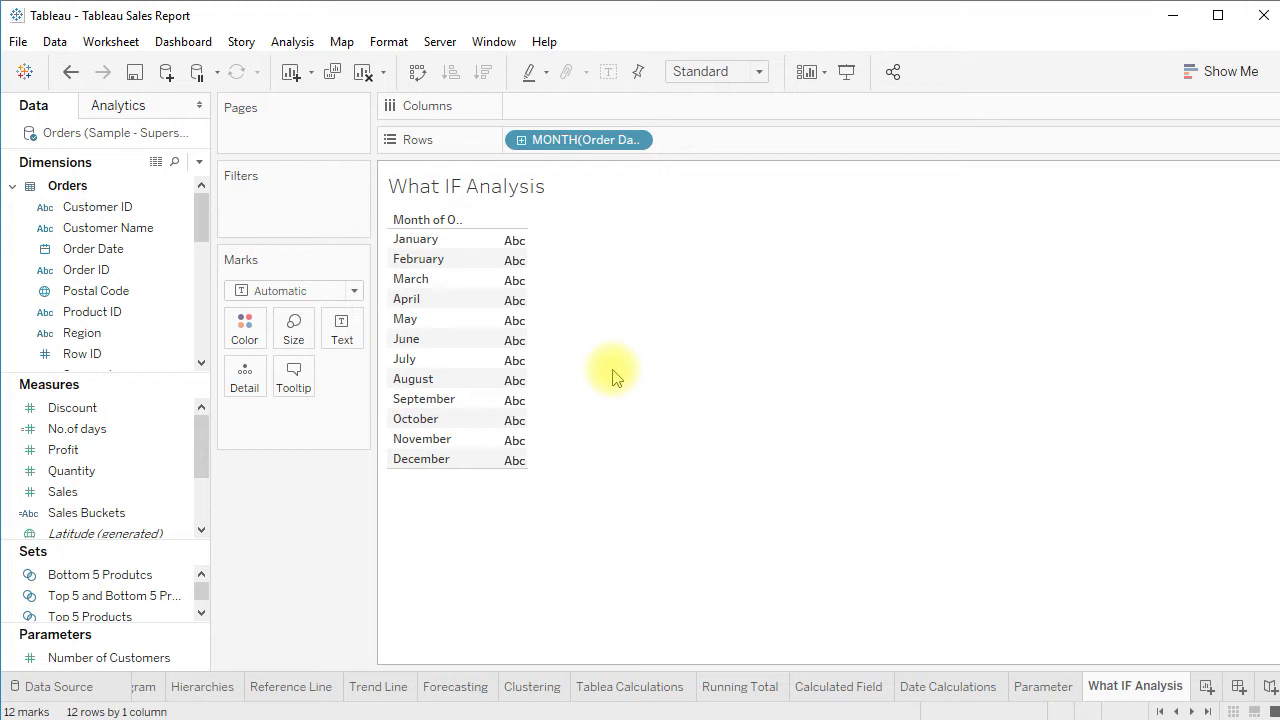
# Step: Filter the sheet on the years of Order Date, keeping only 2017
pyautogui.moveTo(162, 249); pyautogui.dragTo(271, 202)
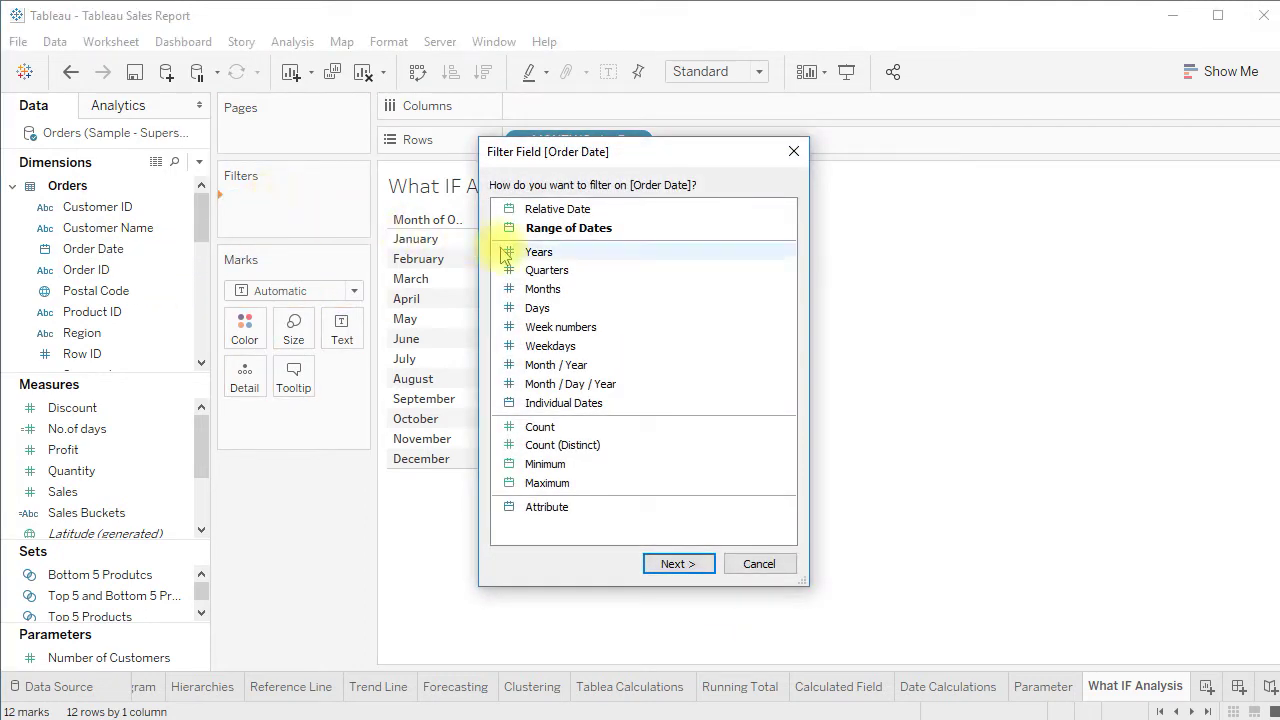
pyautogui.click(508, 252)
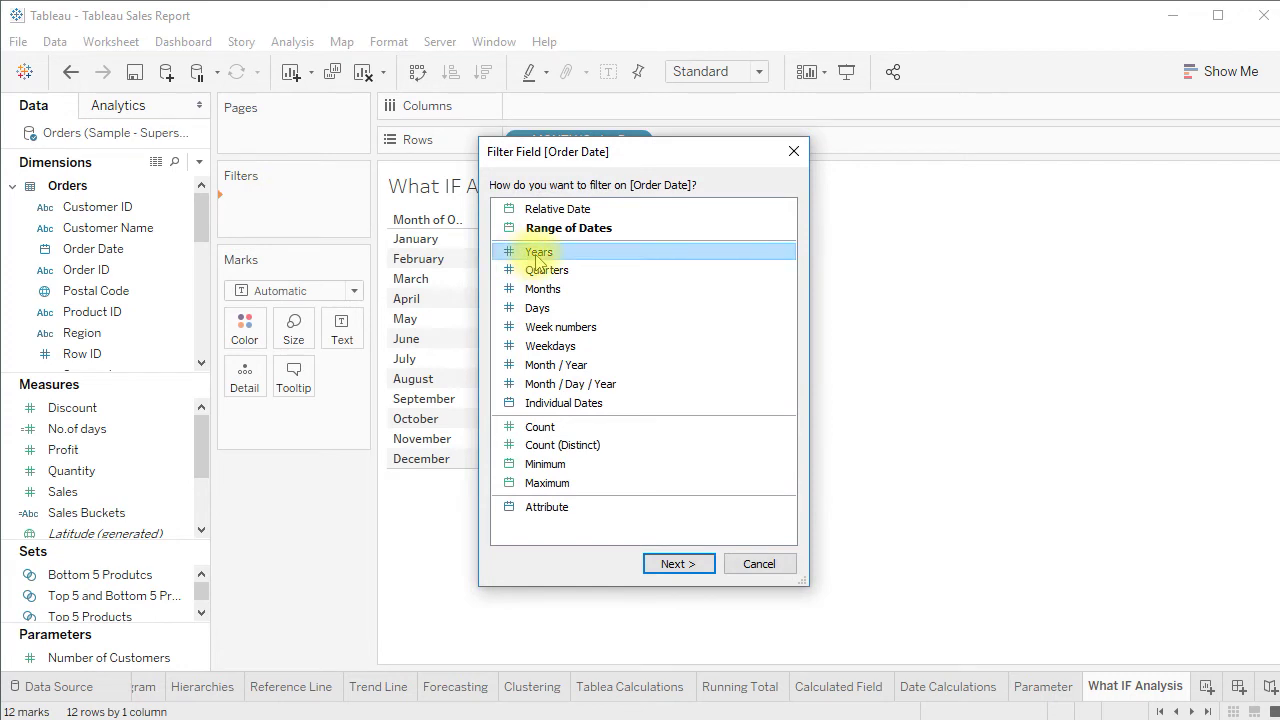
pyautogui.click(697, 563)
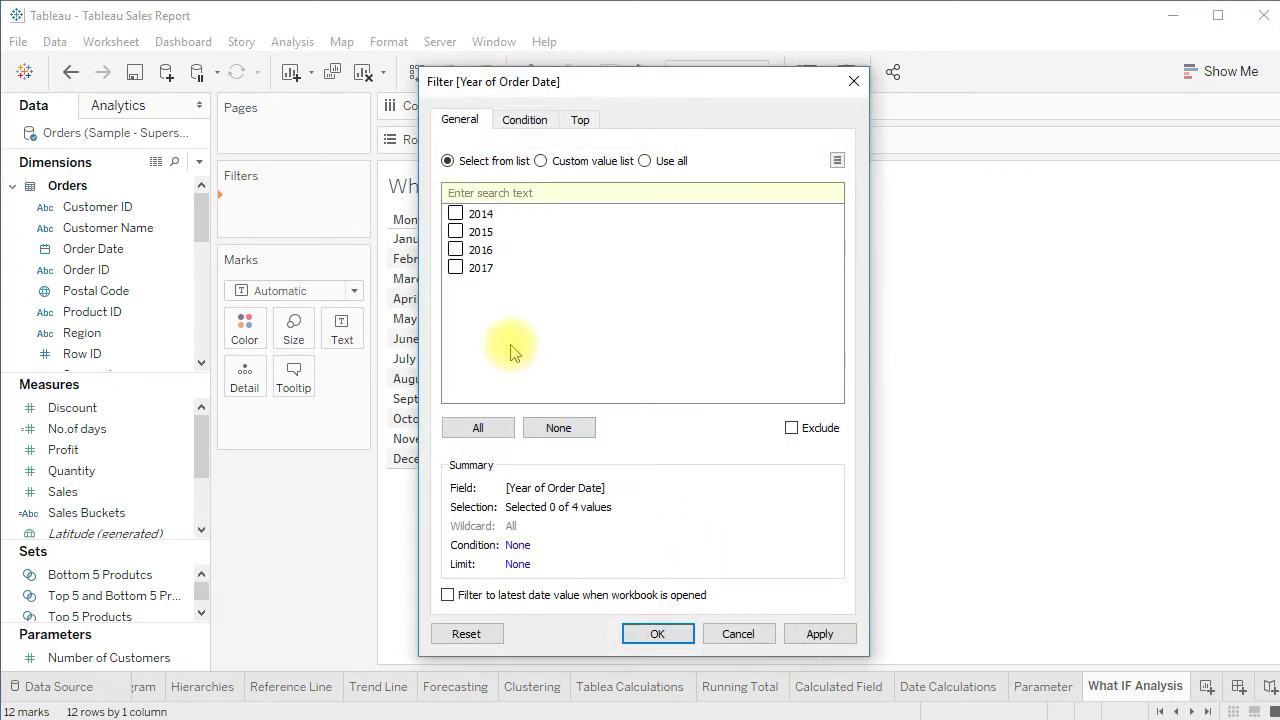
pyautogui.click(455, 268)
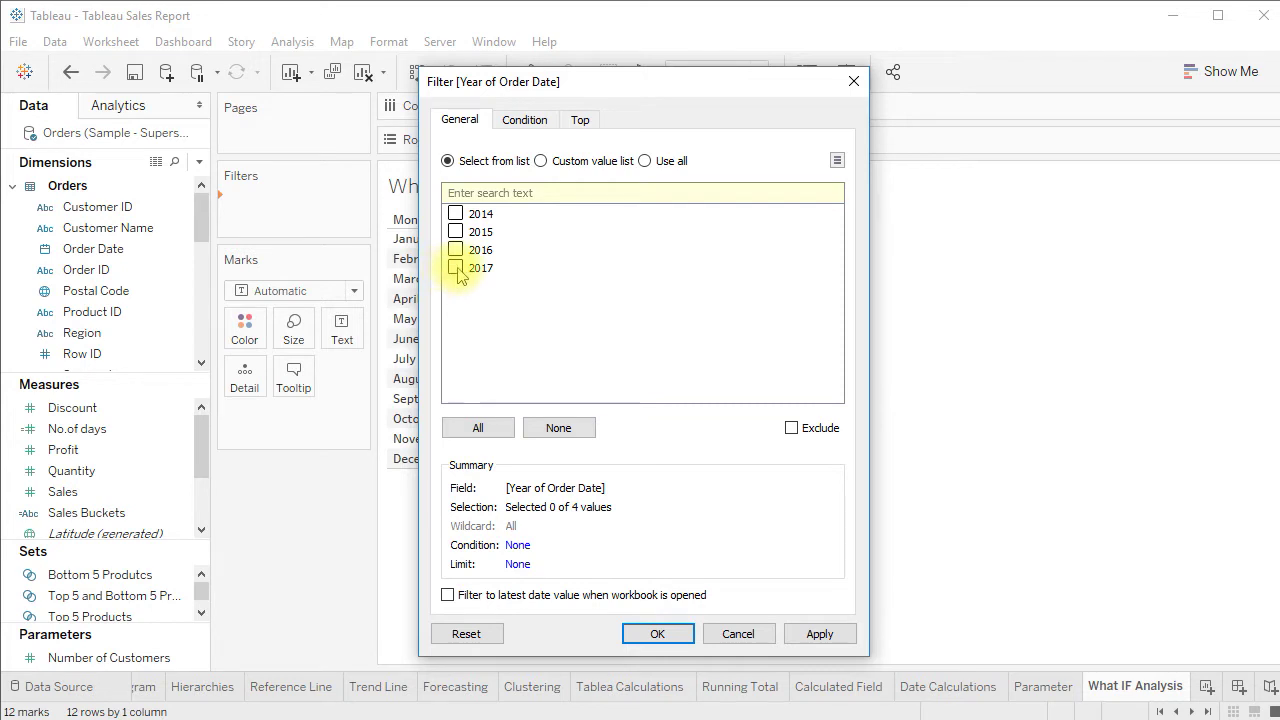
pyautogui.click(801, 636)
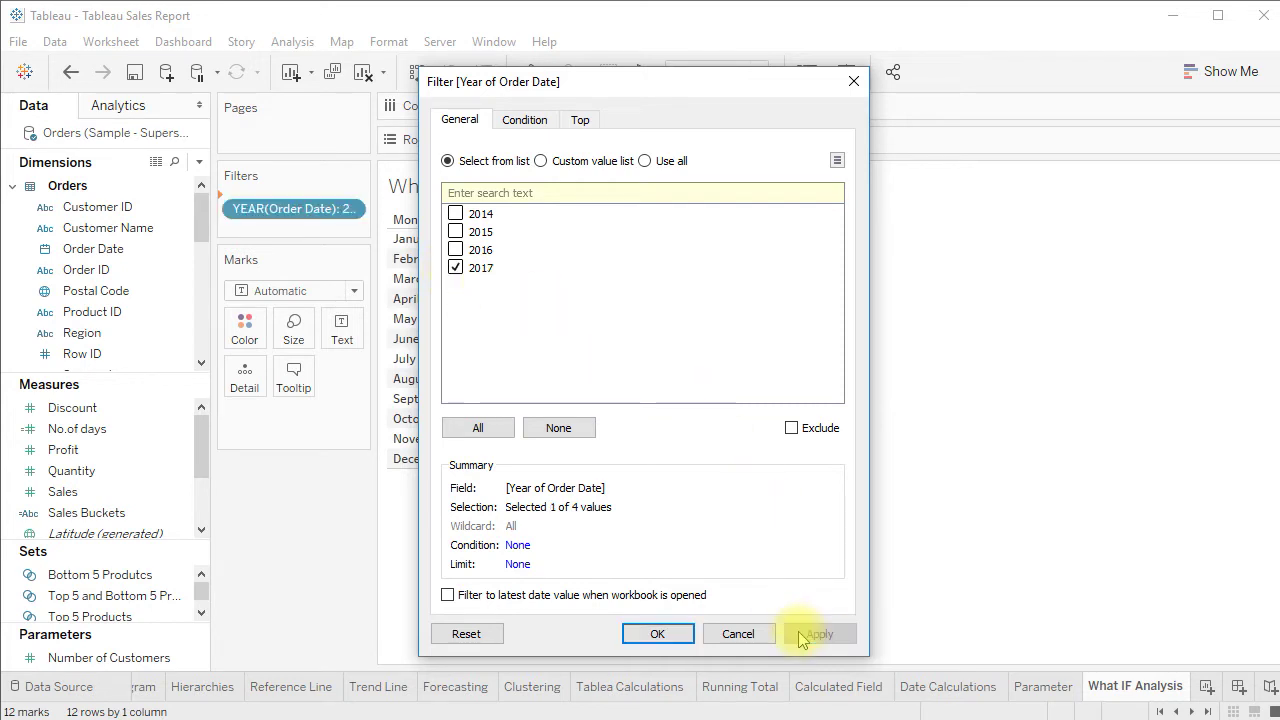
pyautogui.click(659, 632)
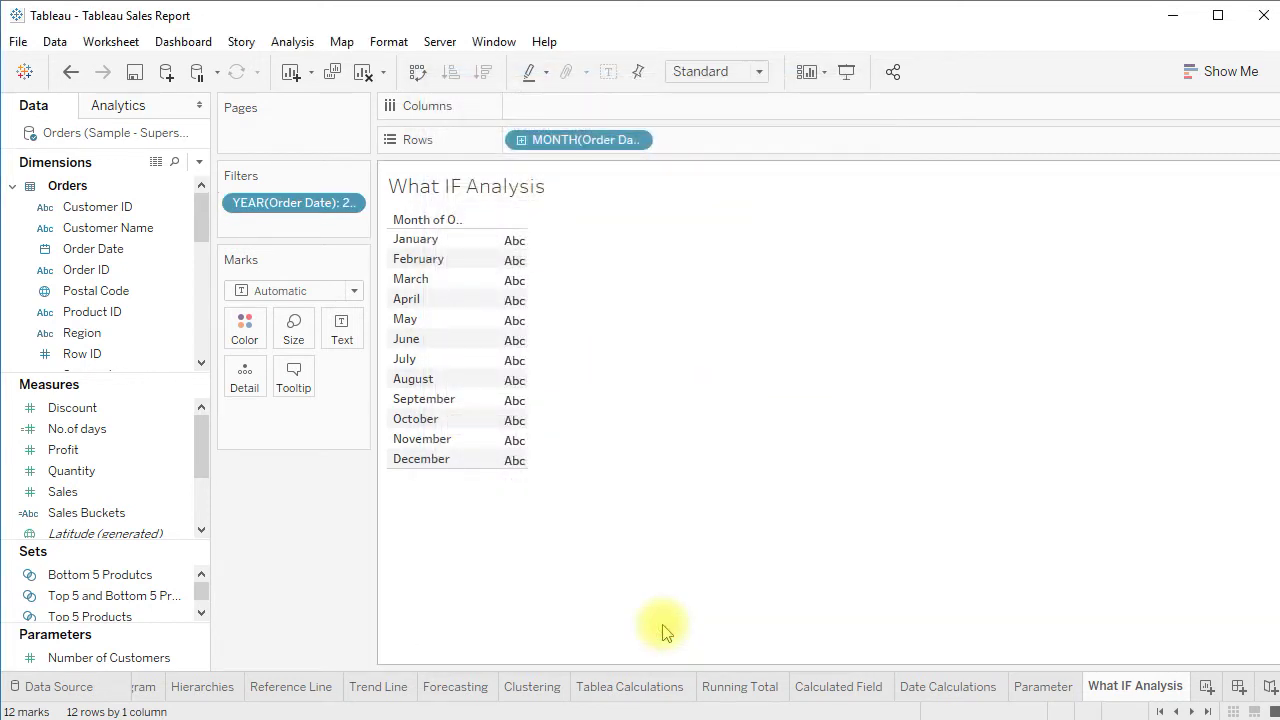
# Step: Show the sum of Sales as the text value for each month
pyautogui.moveTo(90, 492); pyautogui.dragTo(342, 333)
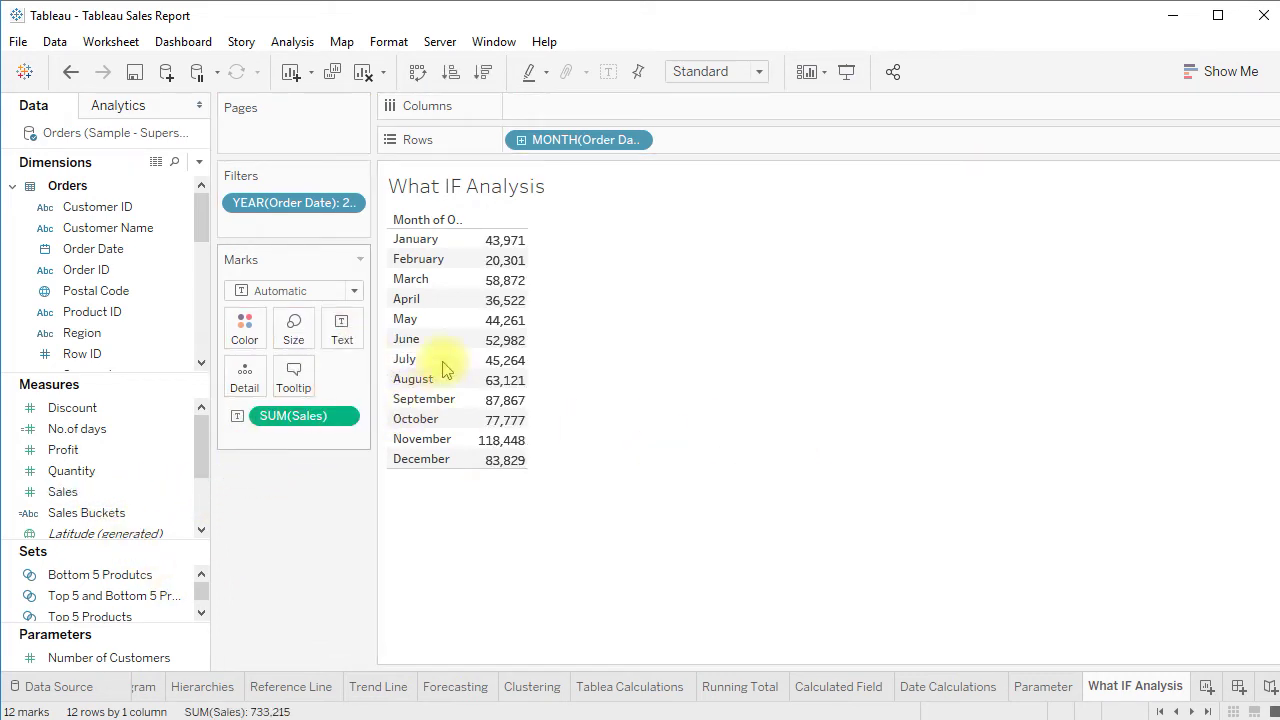
pyautogui.moveTo(507, 244)
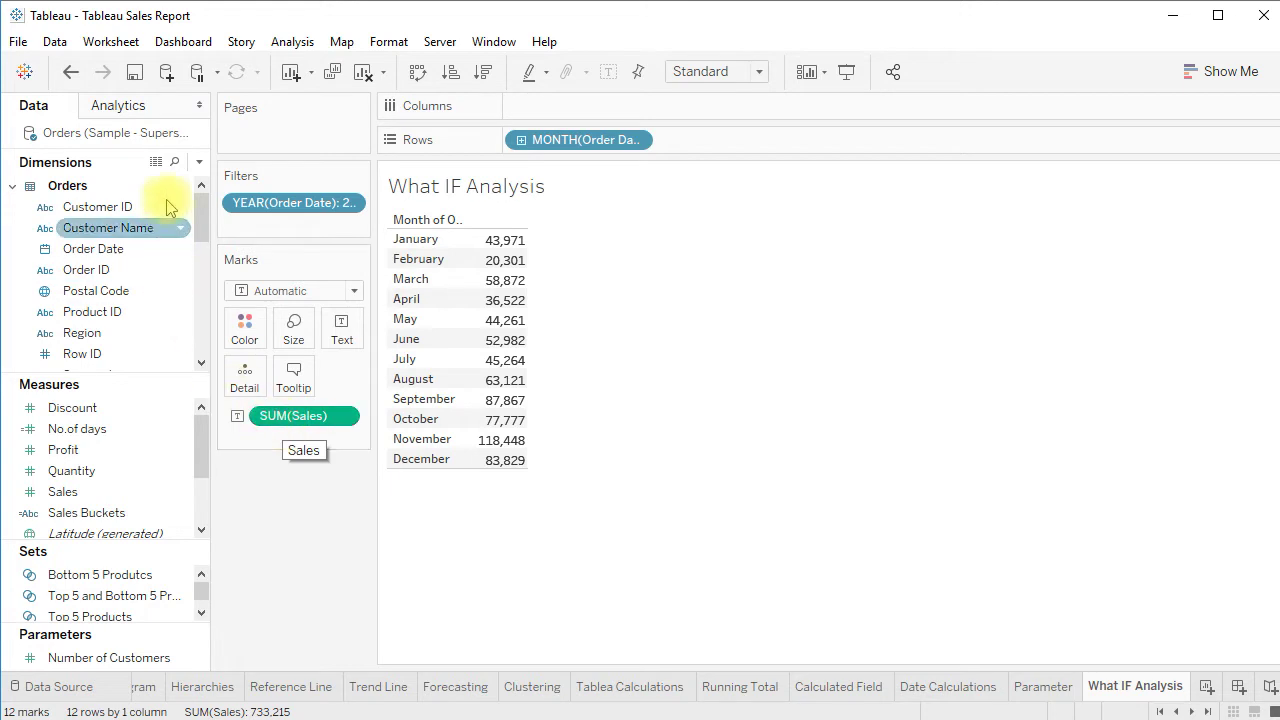
# Step: Start a new parameter named Growth Rate and set its display format to Percentage with 1 decimal place
pyautogui.click(200, 162)
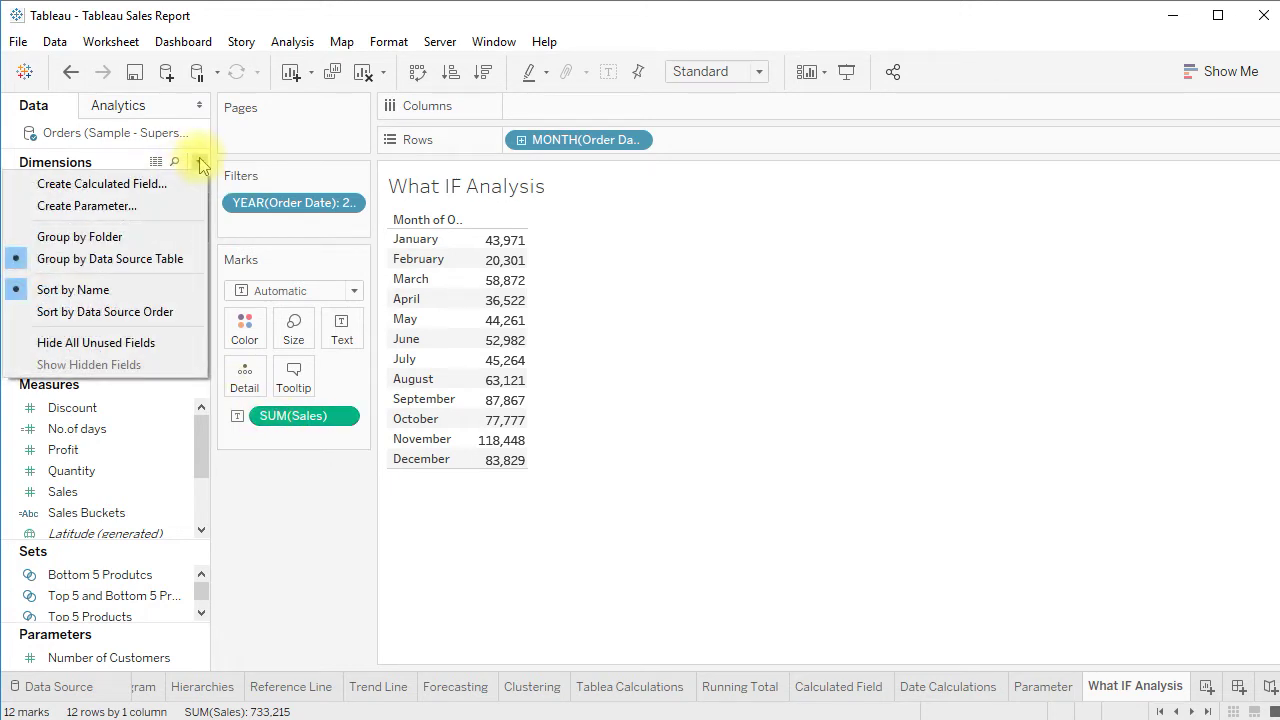
pyautogui.click(183, 207)
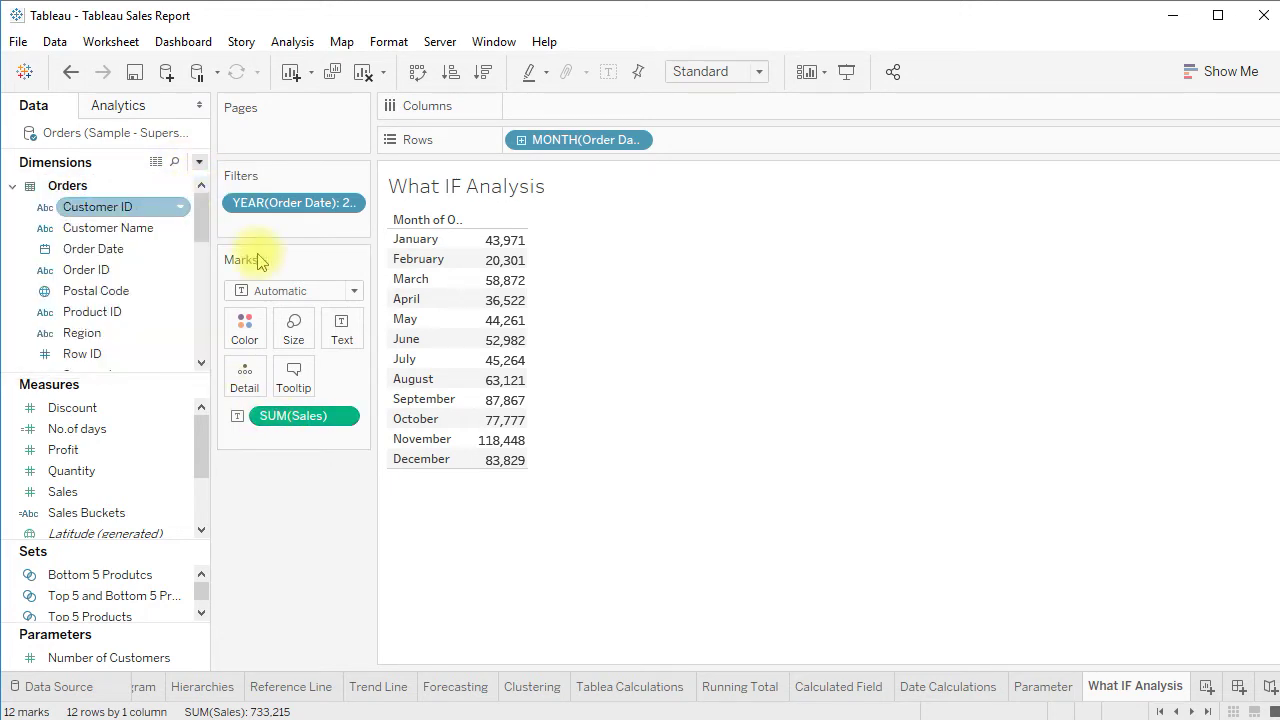
pyautogui.moveTo(640, 246); pyautogui.dragTo(713, 292)
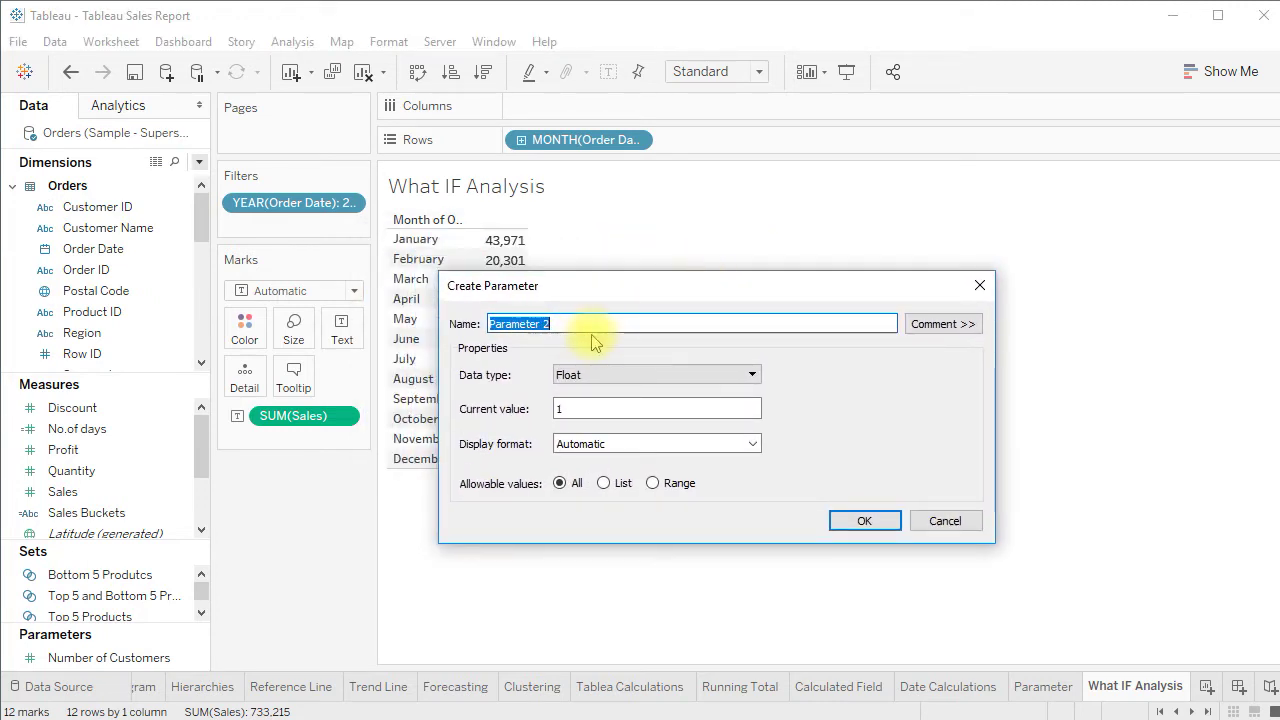
pyautogui.write('Grow')
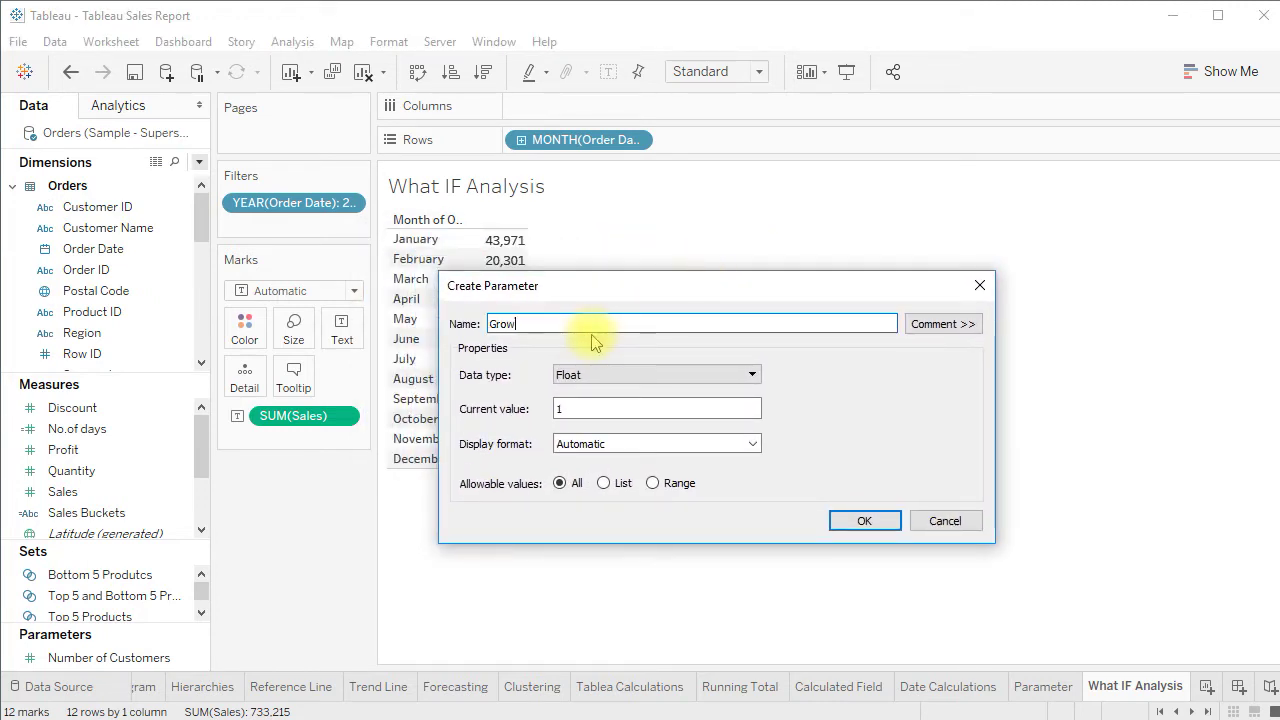
pyautogui.write('th Rate')
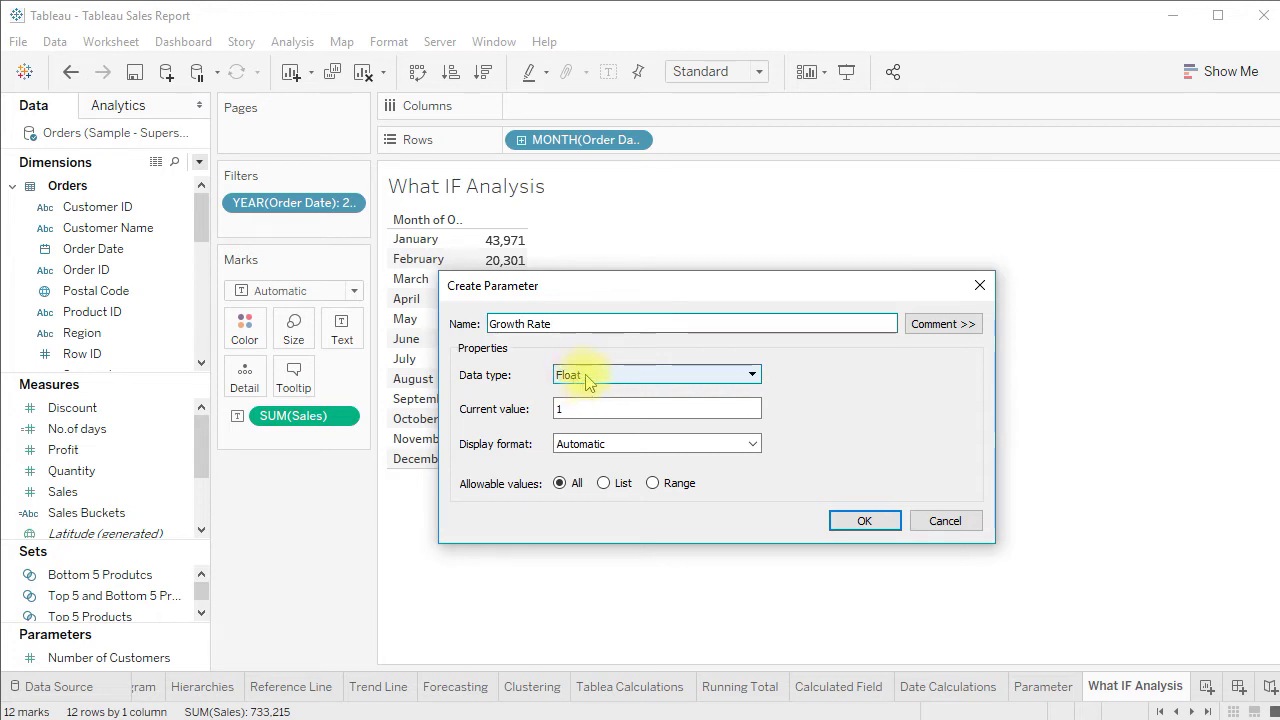
pyautogui.click(587, 447)
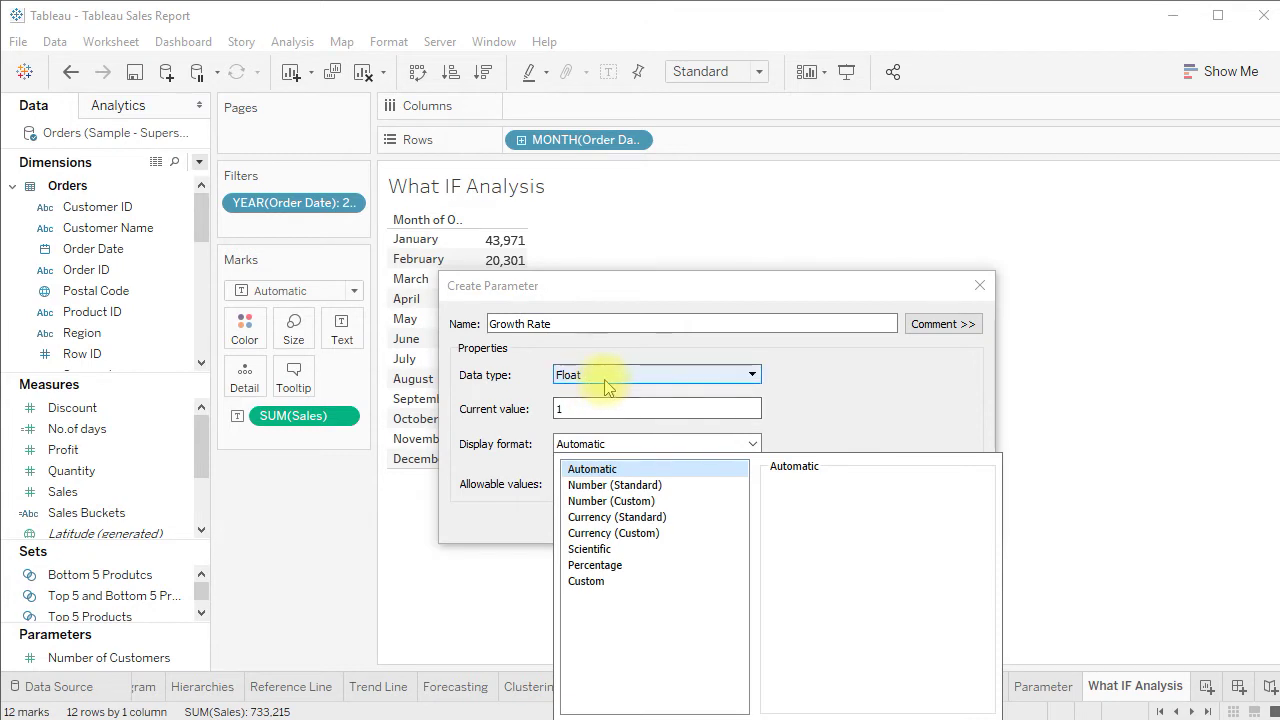
pyautogui.click(590, 566)
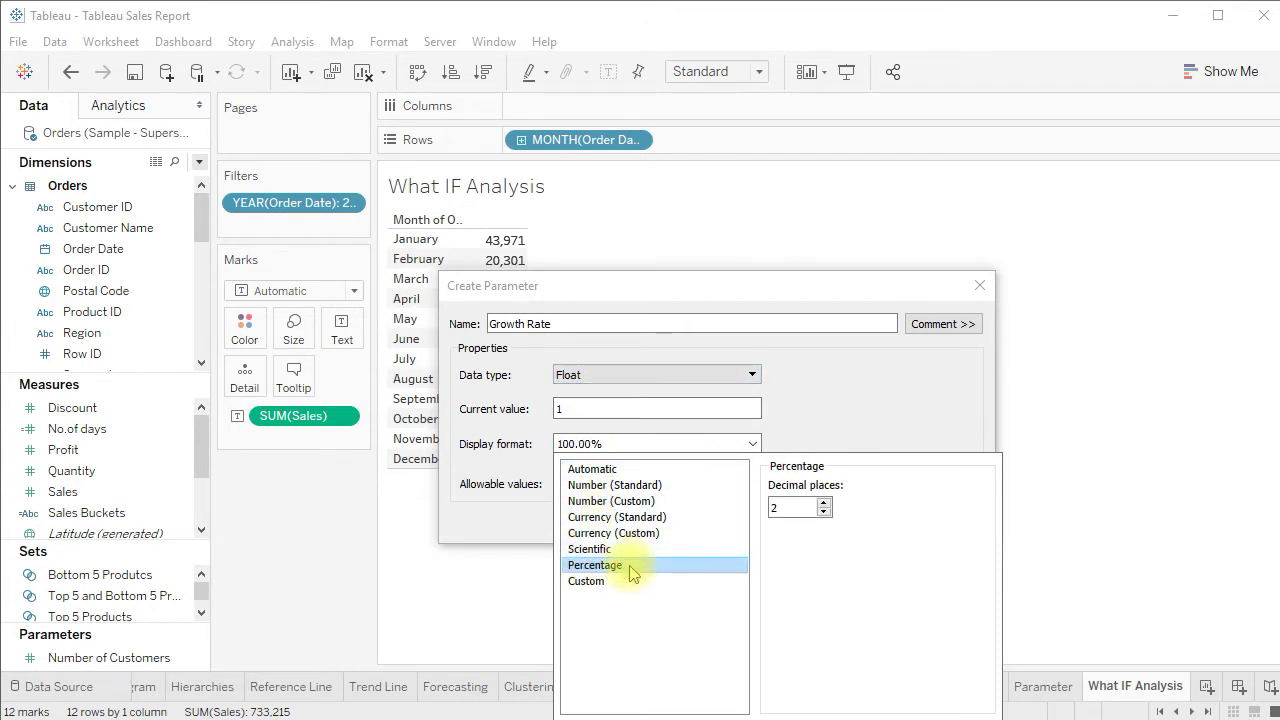
pyautogui.click(823, 512)
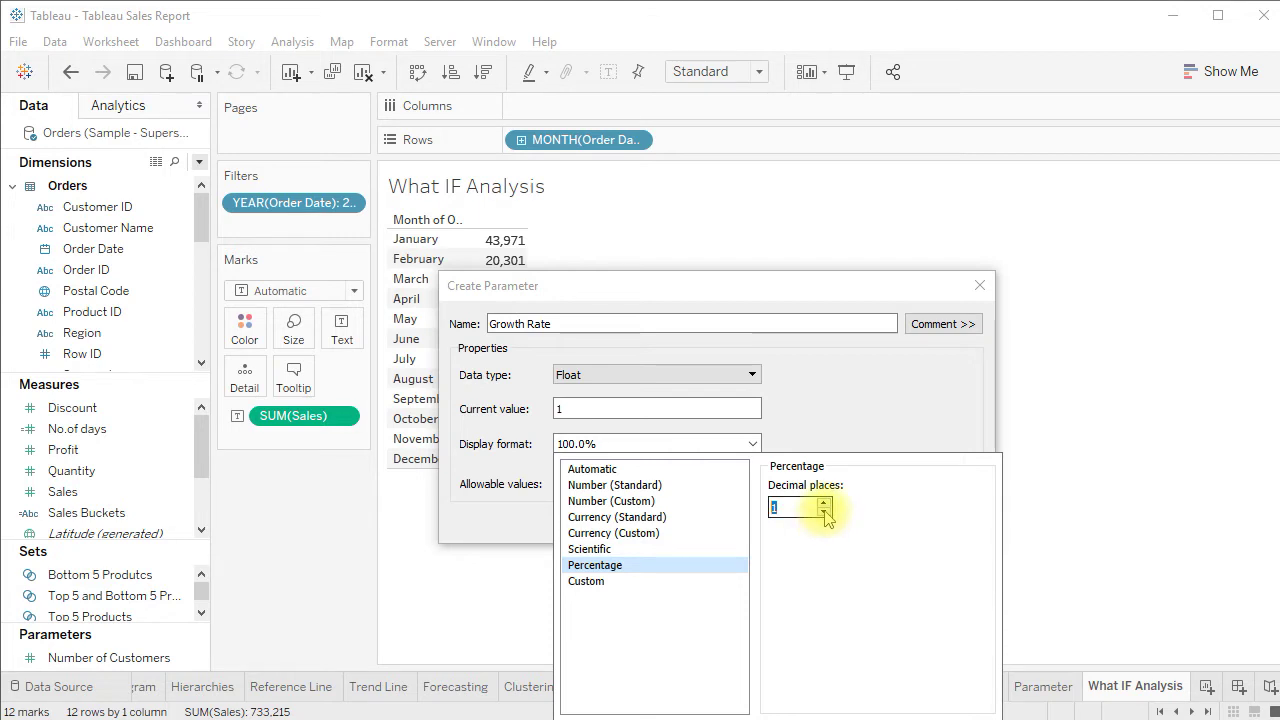
pyautogui.click(825, 410)
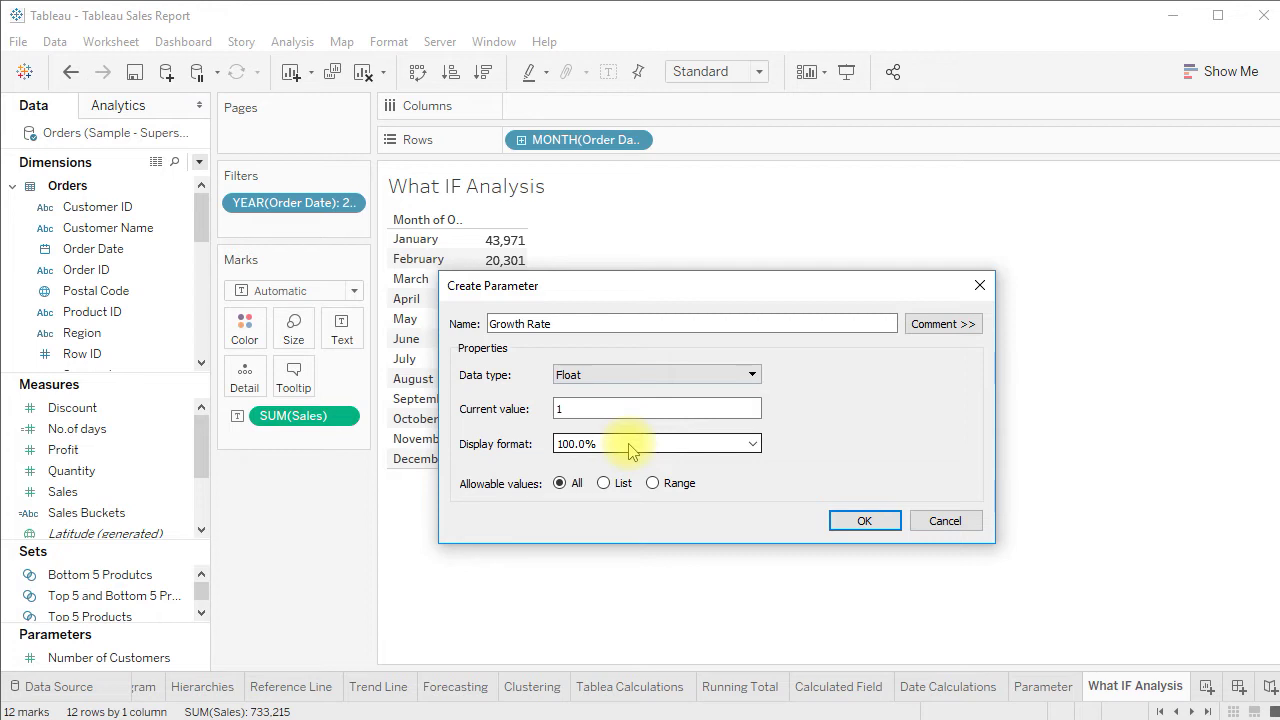
pyautogui.moveTo(624, 287); pyautogui.dragTo(807, 228)
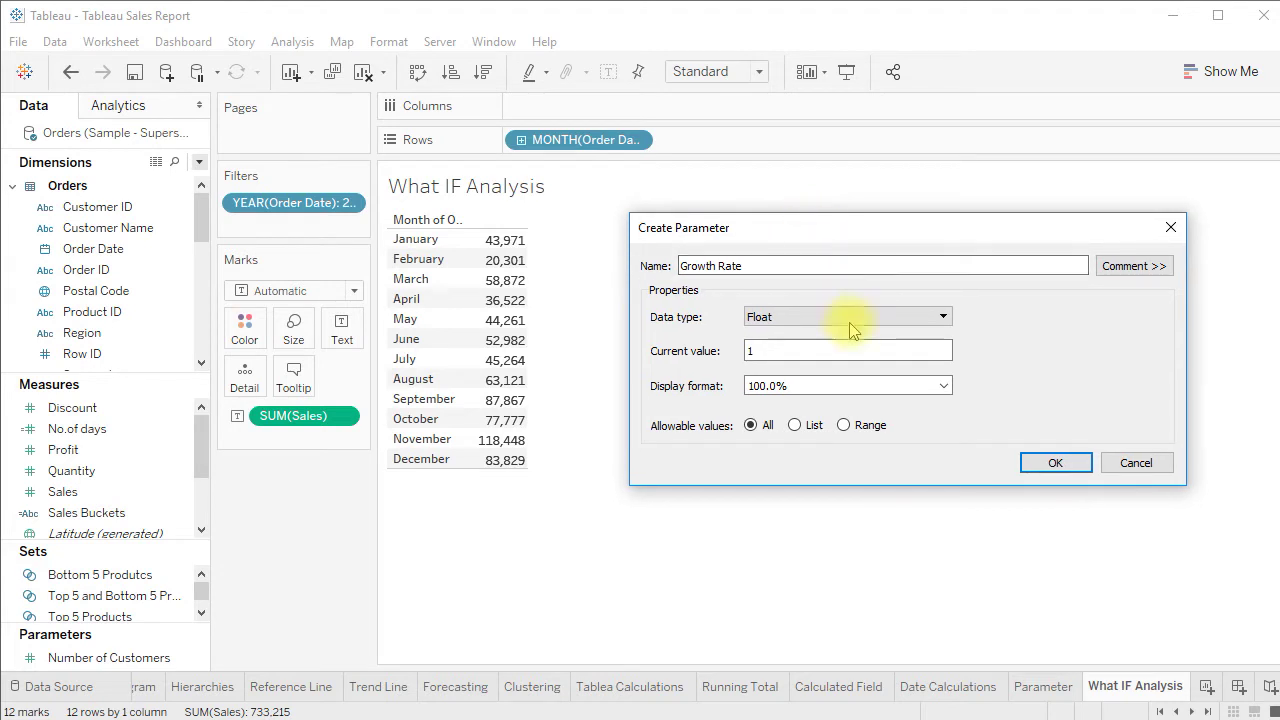
# Step: Restrict the Growth Rate parameter to a range from 0 to 1 with a step size of 0.01, and create it
pyautogui.click(846, 425)
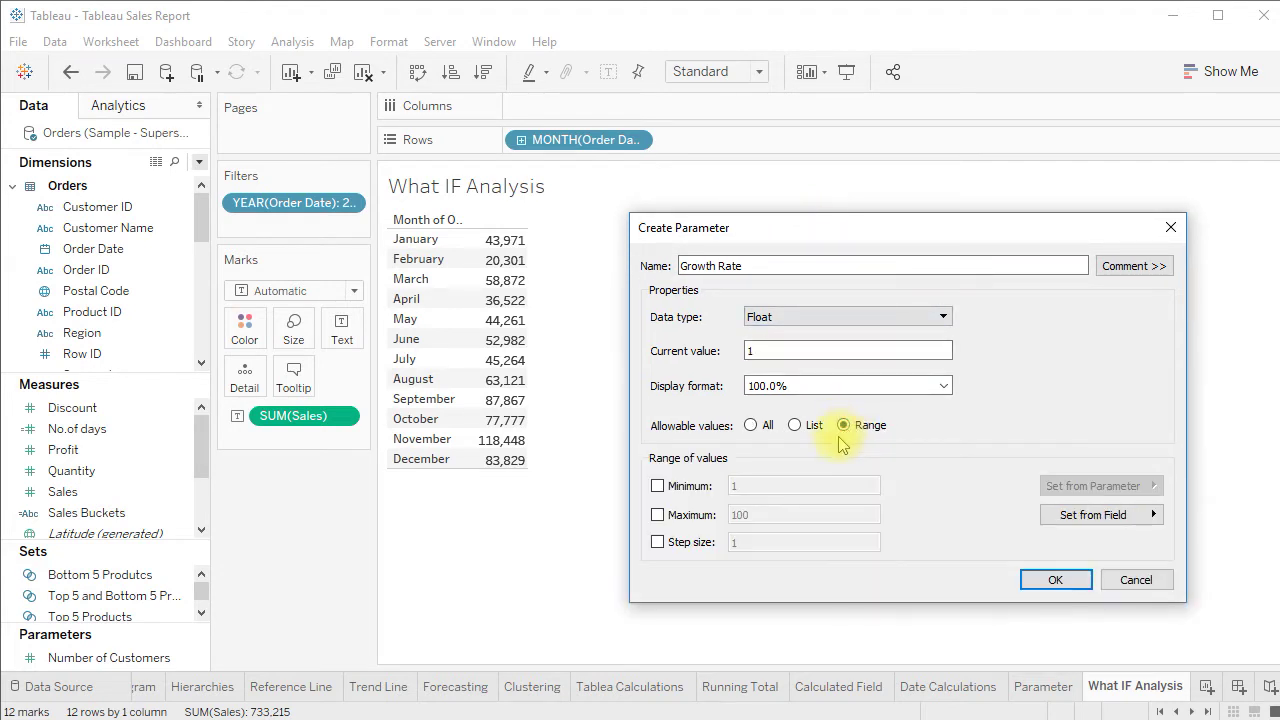
pyautogui.click(665, 488)
pyautogui.click(660, 515)
pyautogui.click(733, 486)
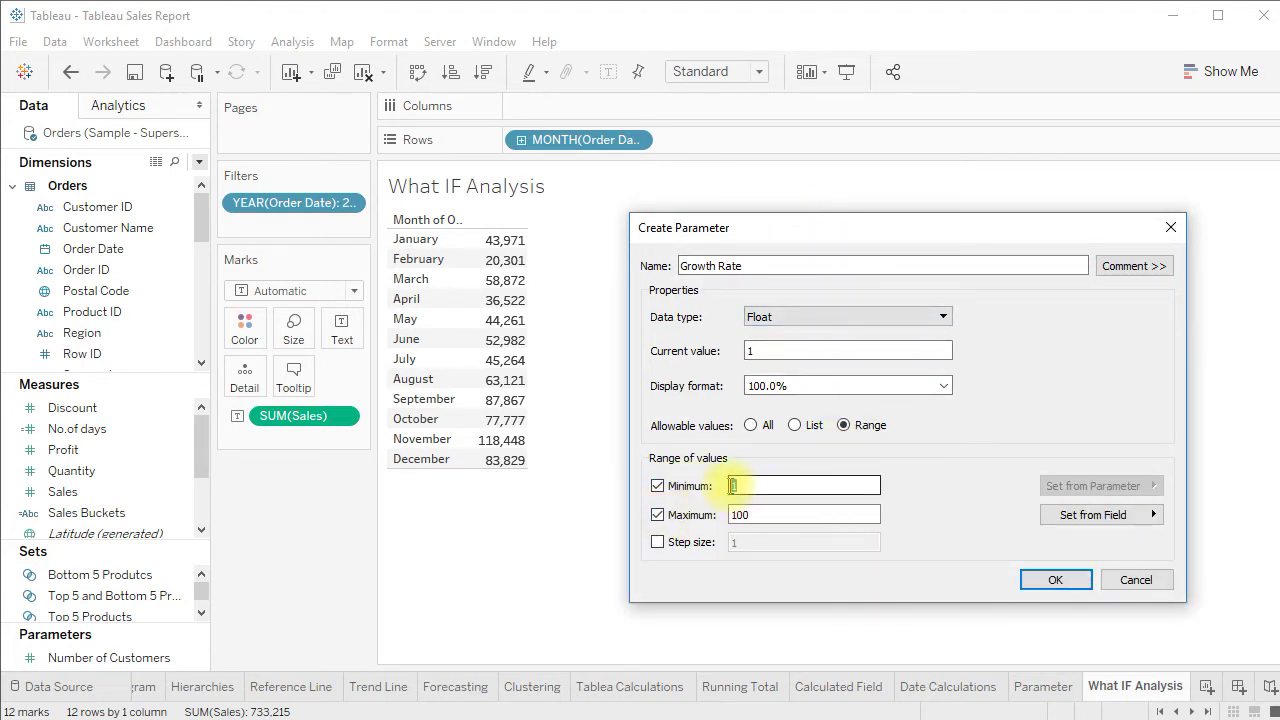
pyautogui.write('0')
pyautogui.click(733, 514)
pyautogui.write('1')
pyautogui.click(756, 487)
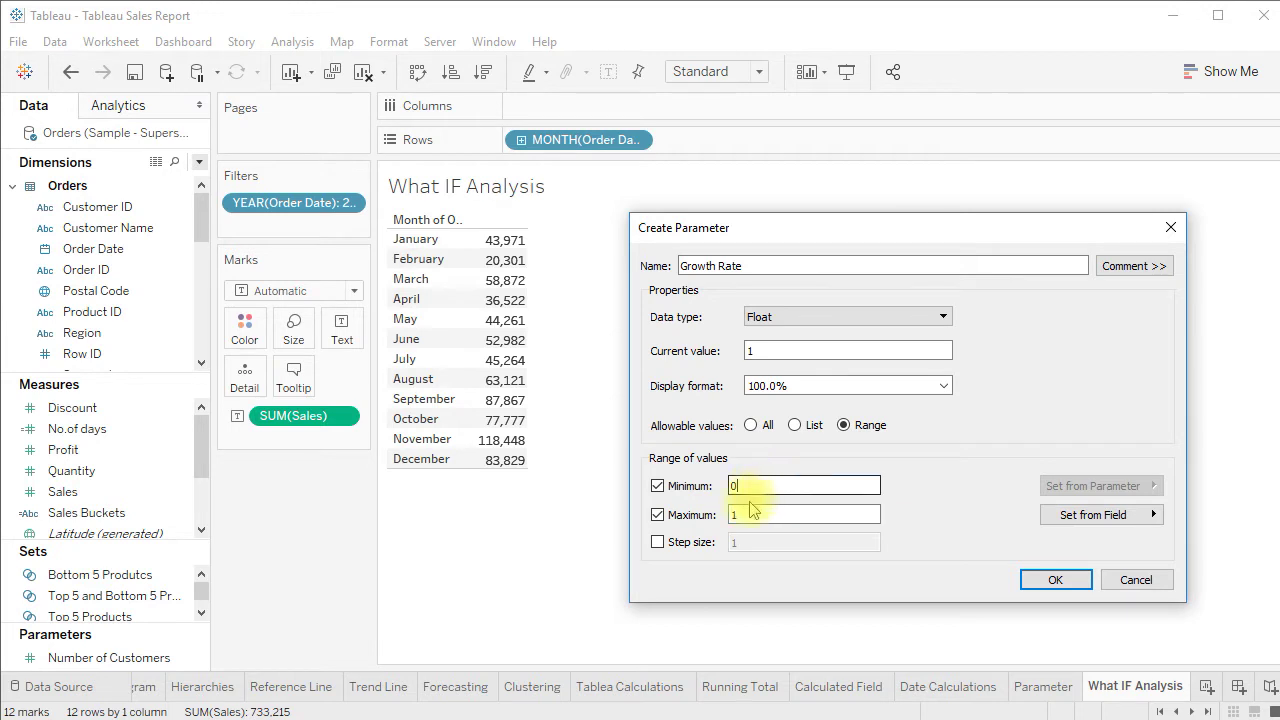
pyautogui.click(657, 542)
pyautogui.click(745, 541)
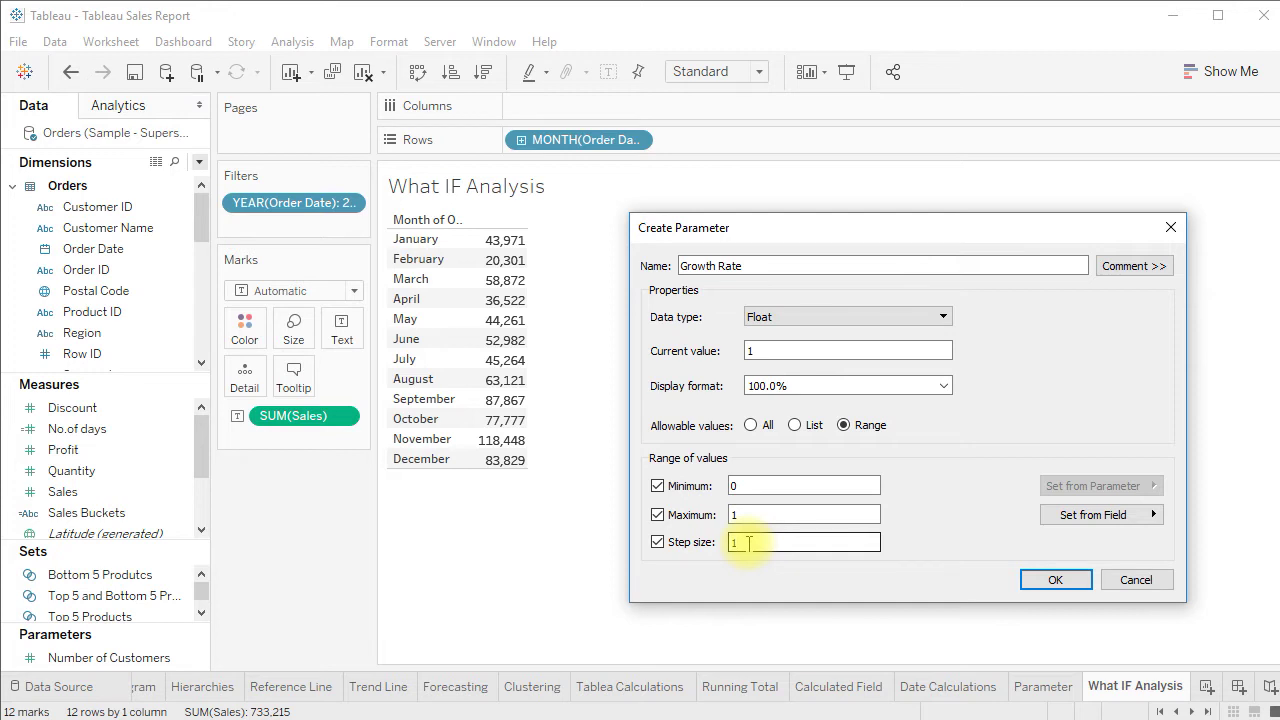
pyautogui.press('BackSpace')
pyautogui.write('0.01')
pyautogui.click(1038, 580)
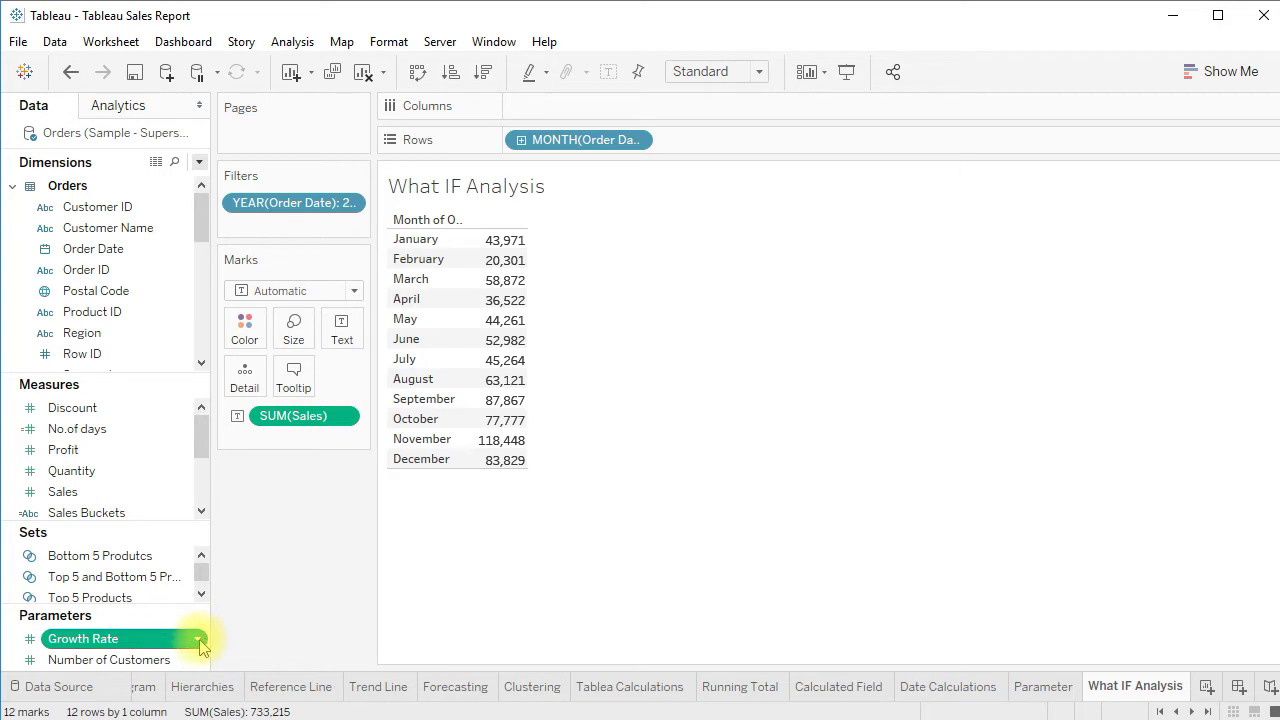
# Step: Show the parameter control for Growth Rate and set its value to 6.0%
pyautogui.click(200, 640)
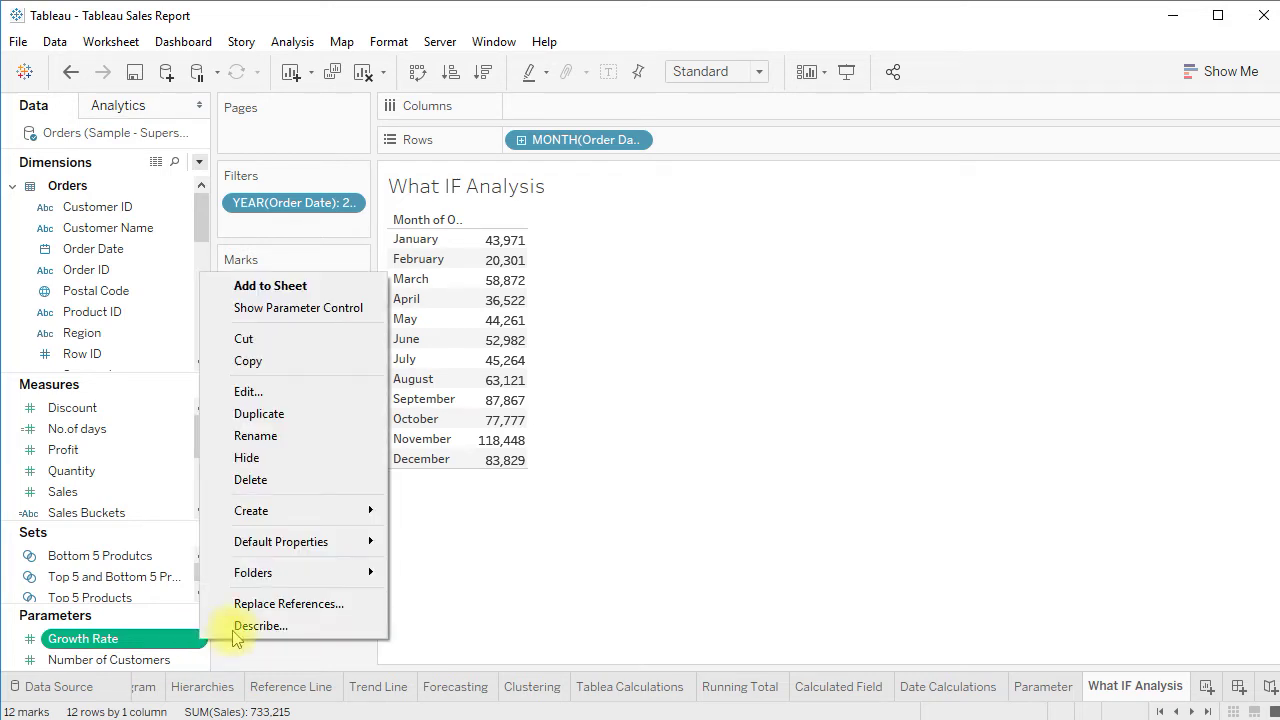
pyautogui.click(330, 320)
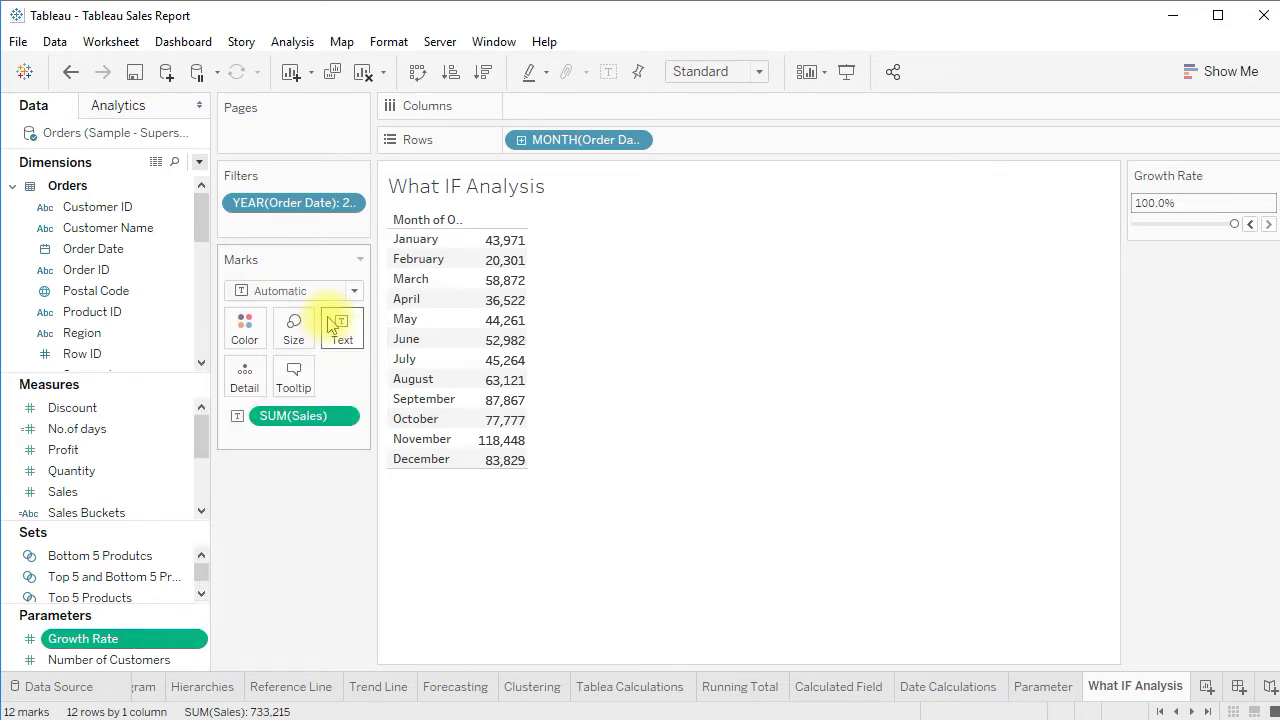
pyautogui.moveTo(1235, 224); pyautogui.dragTo(1151, 228)
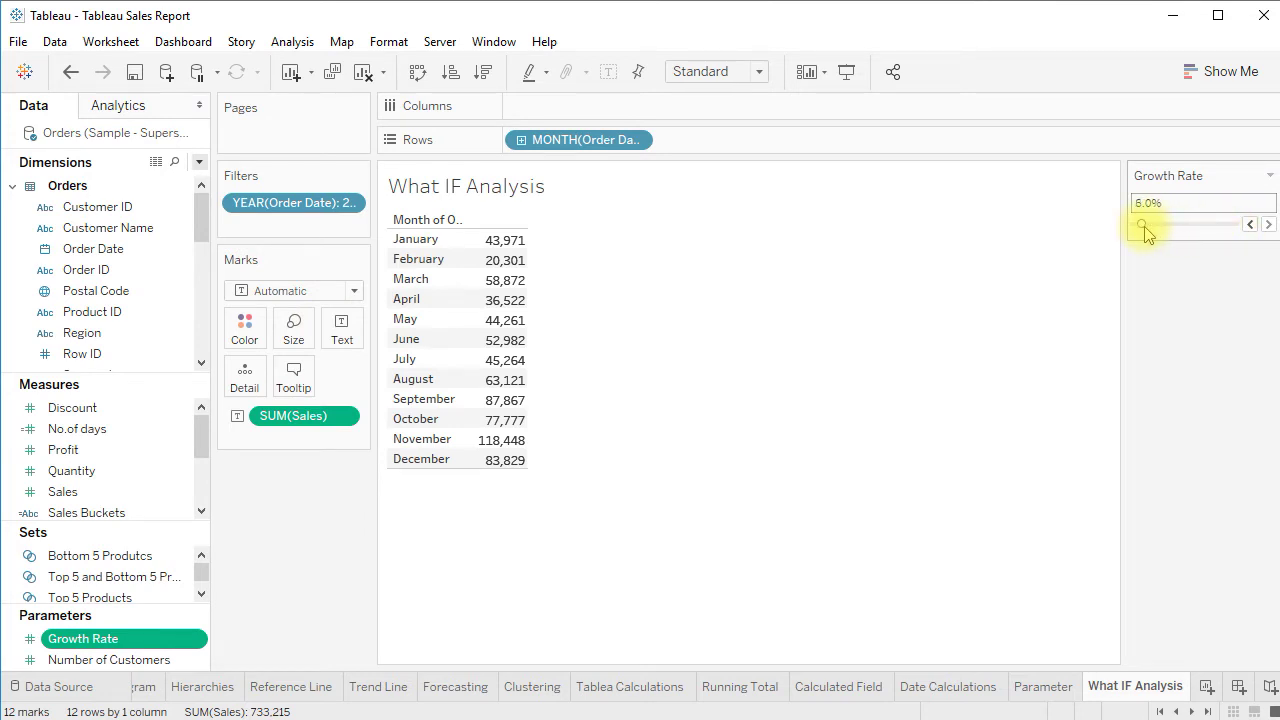
pyautogui.click(1162, 281)
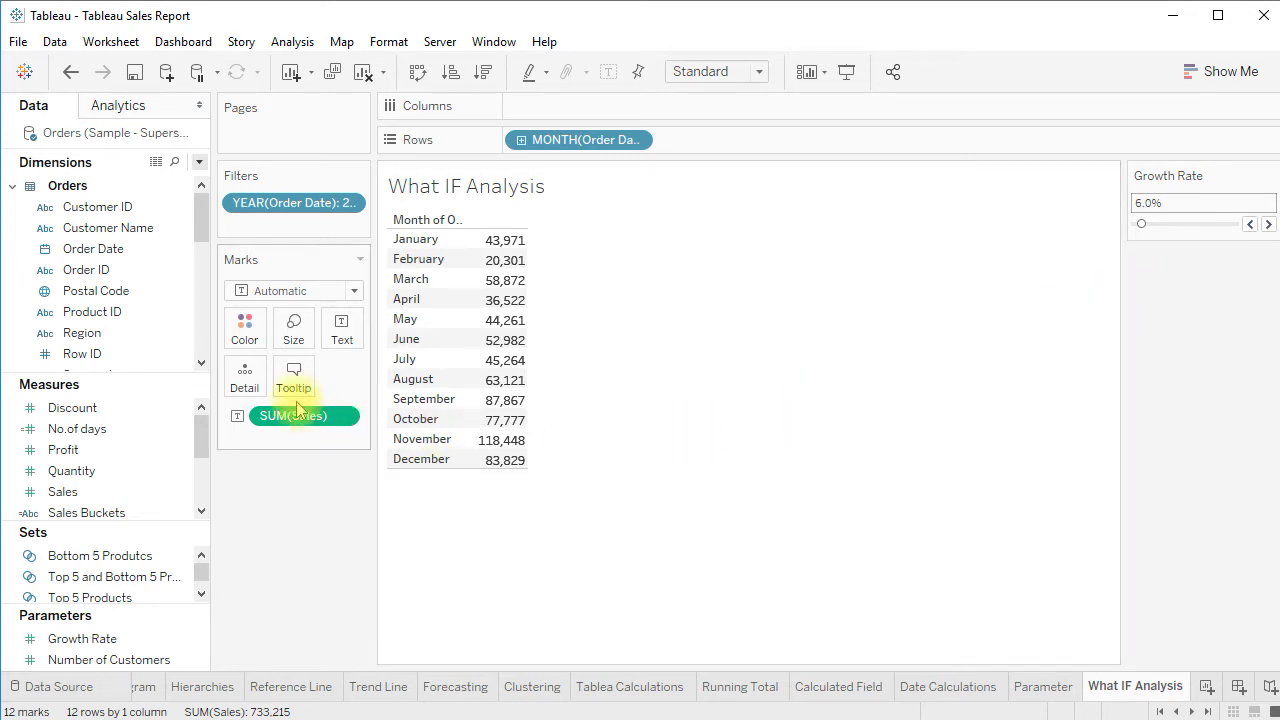
# Step: Start a new parameter named Churn Rate and set its display format to Percentage with 2 decimal places
pyautogui.click(200, 165)
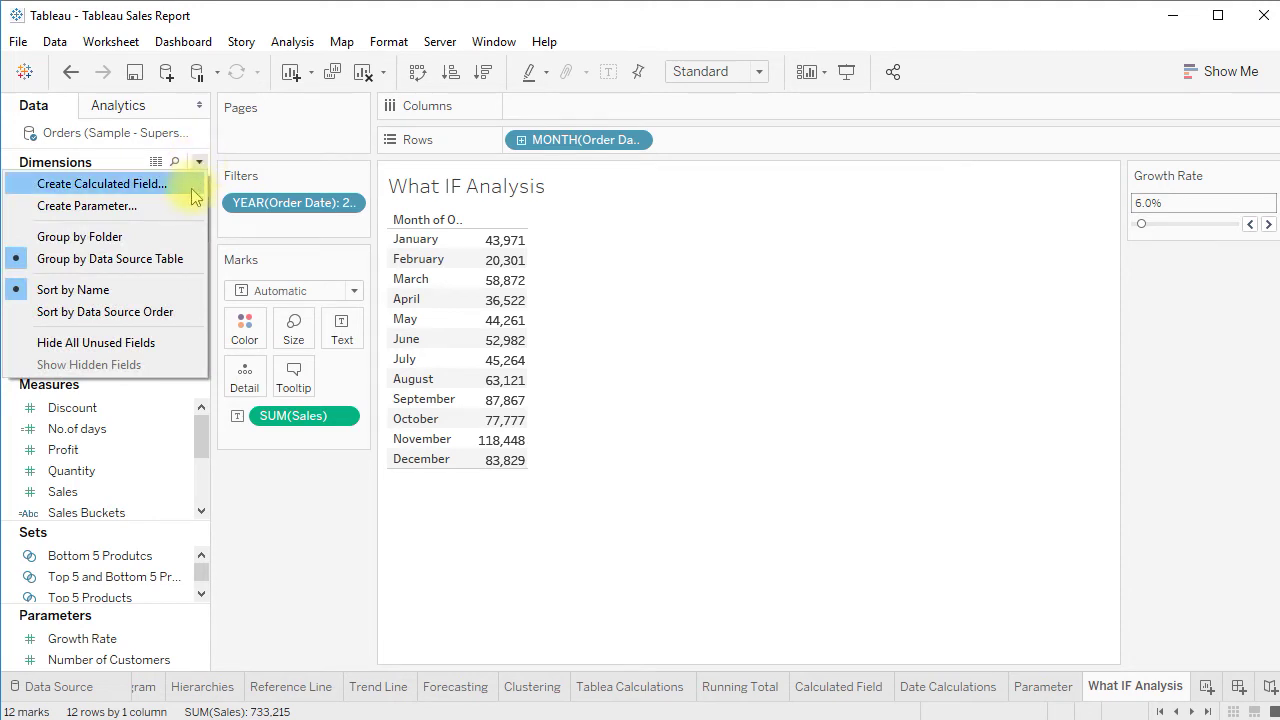
pyautogui.click(192, 207)
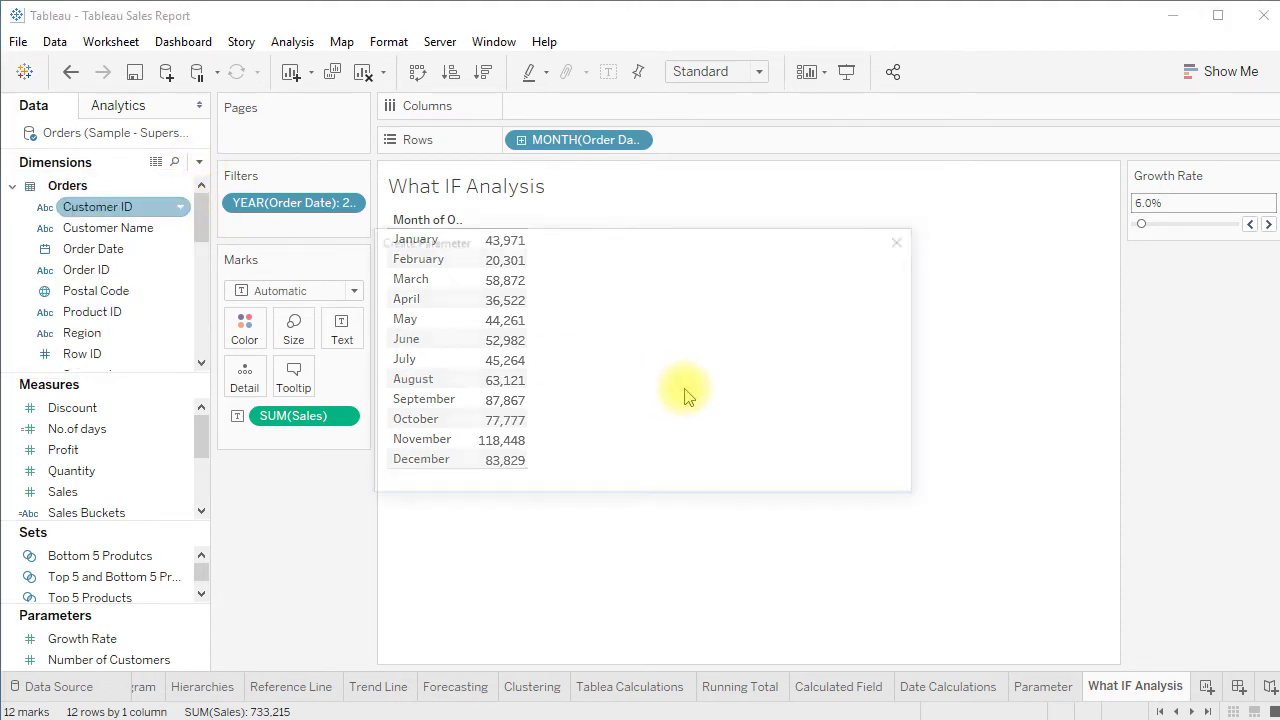
pyautogui.write('Churn Rate')
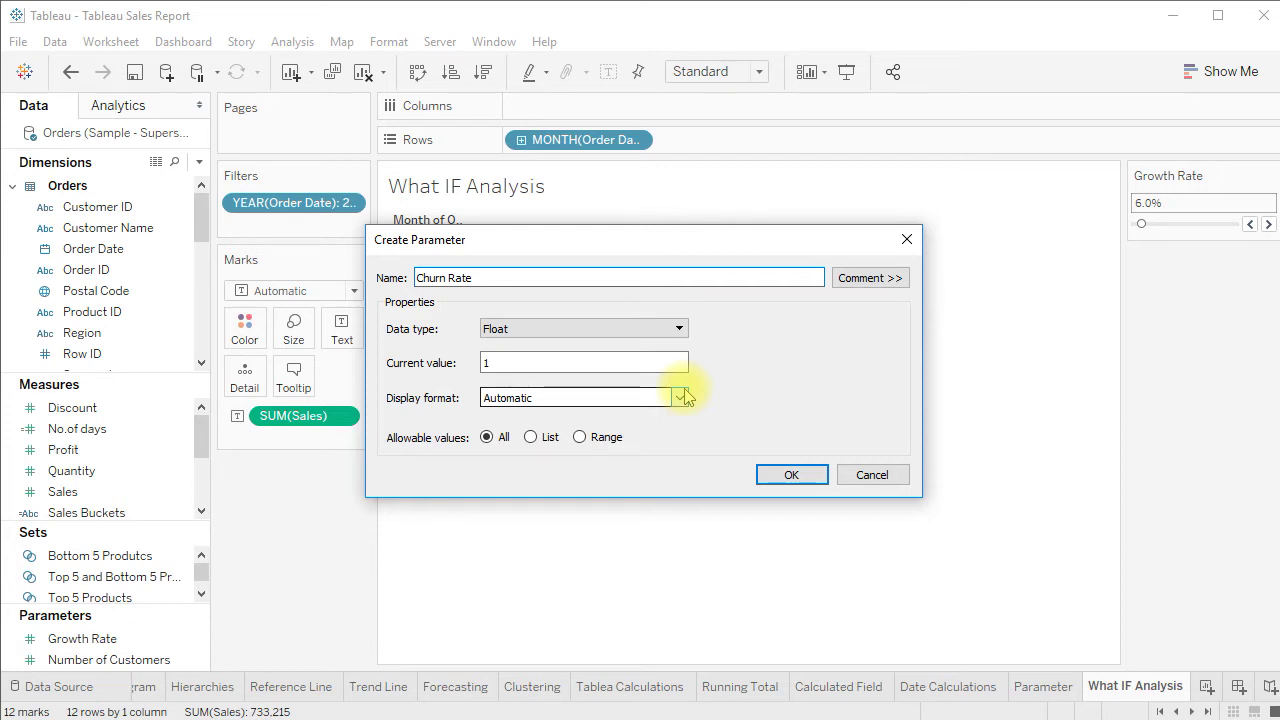
pyautogui.click(567, 400)
pyautogui.click(558, 521)
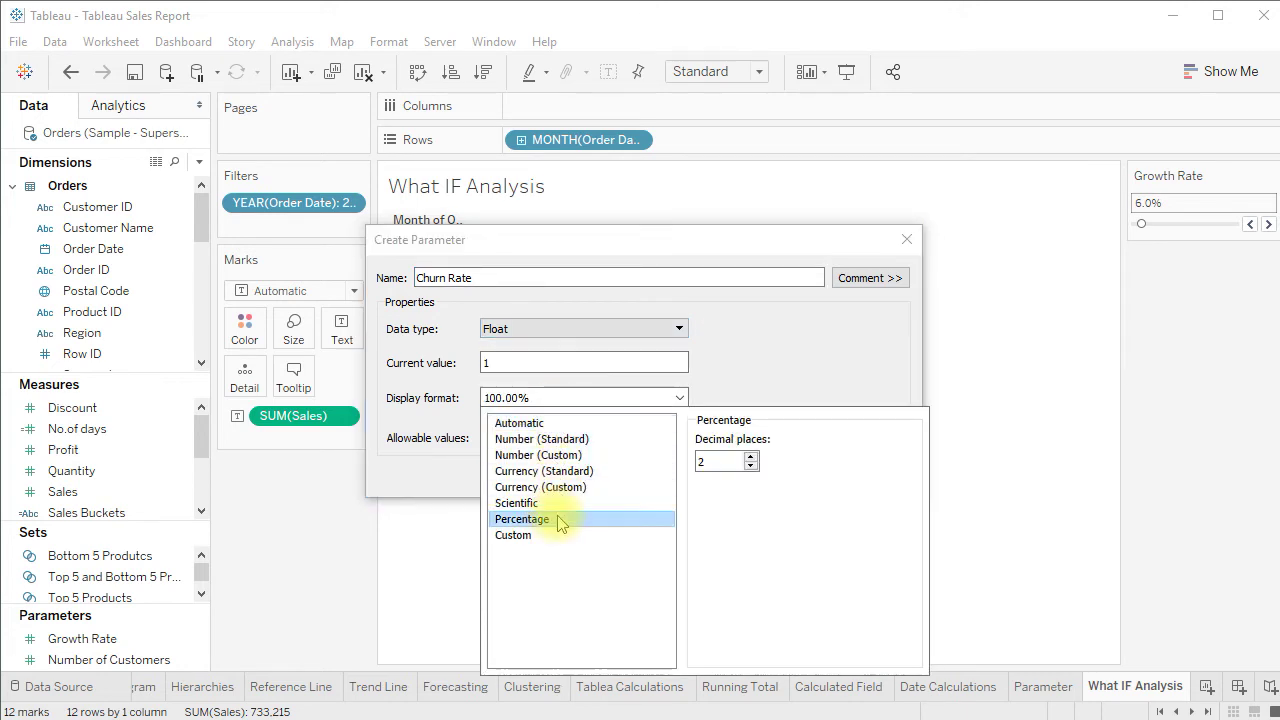
pyautogui.click(746, 384)
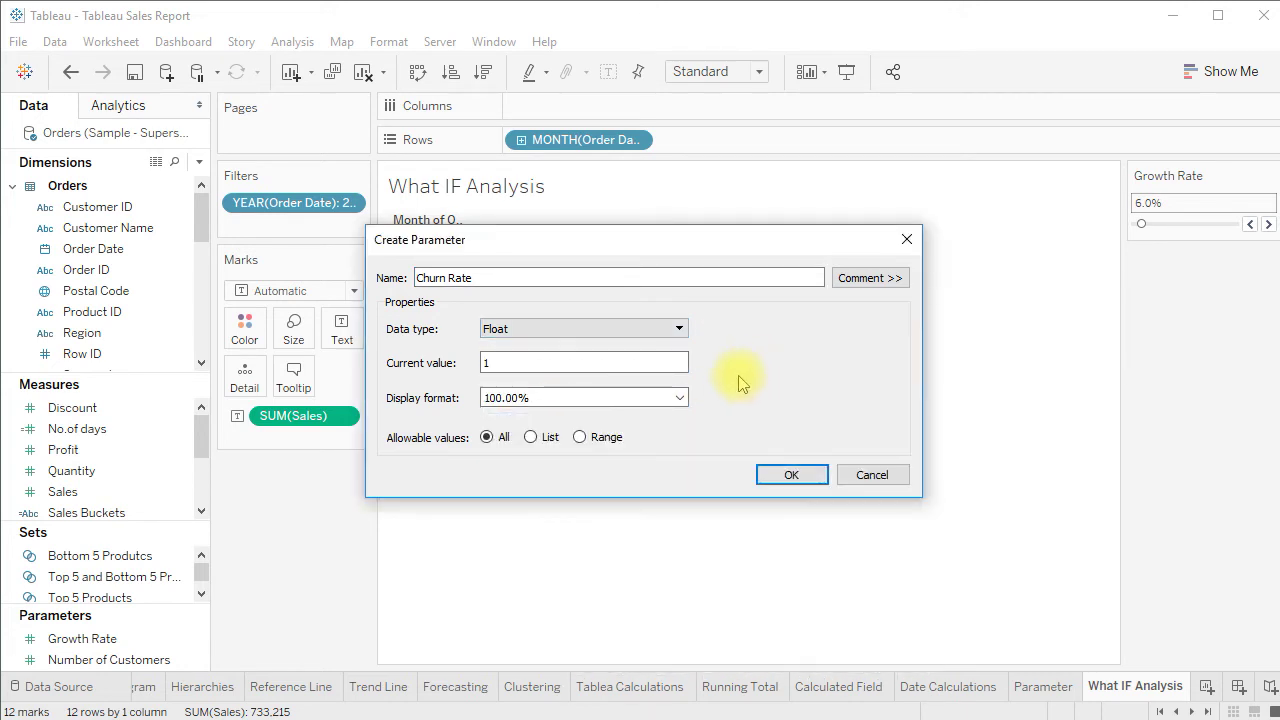
# Step: Restrict the Churn Rate parameter to a range from 0 to 1 with a step size of 0.01, and create it
pyautogui.click(580, 438)
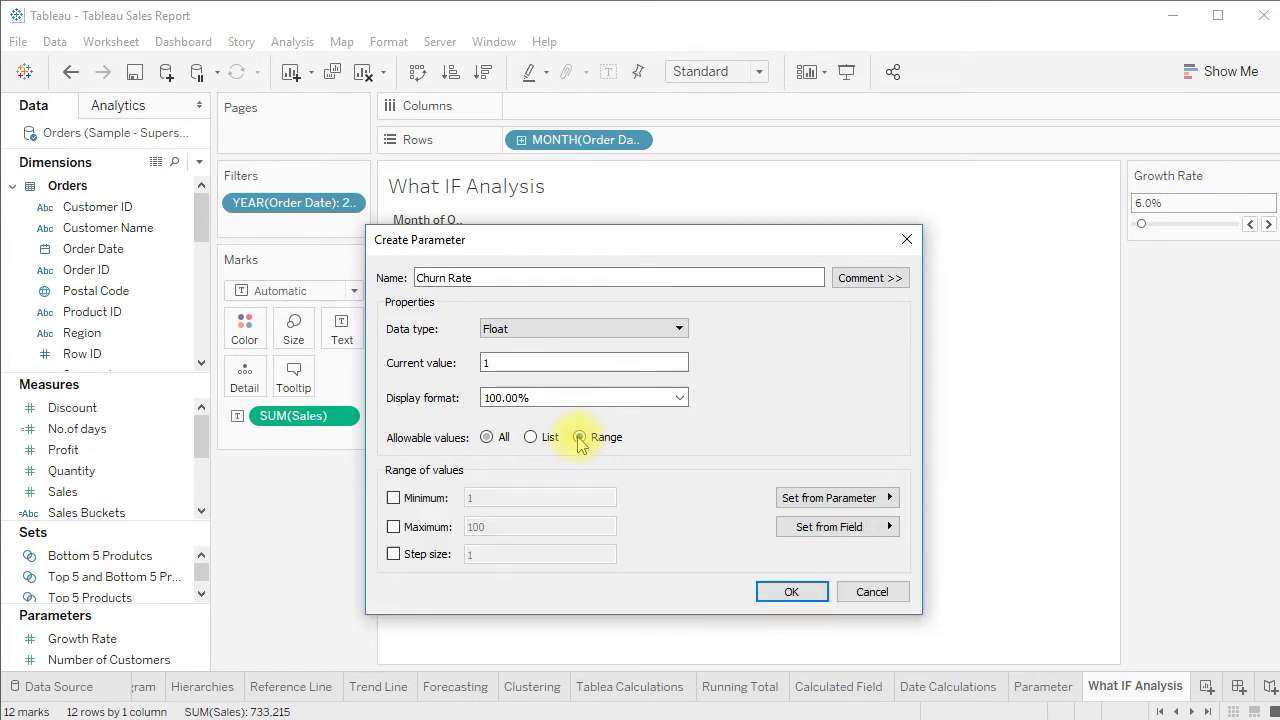
pyautogui.click(393, 497)
pyautogui.click(393, 527)
pyautogui.doubleClick(480, 497)
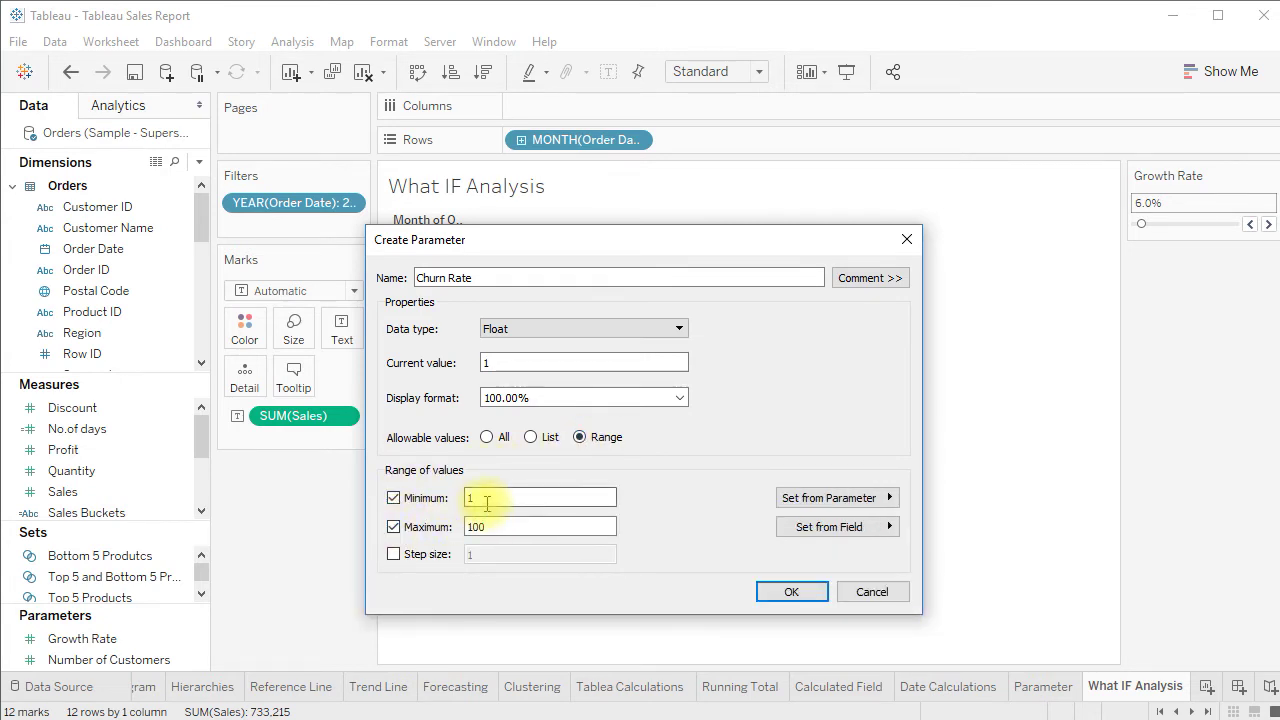
pyautogui.write('0')
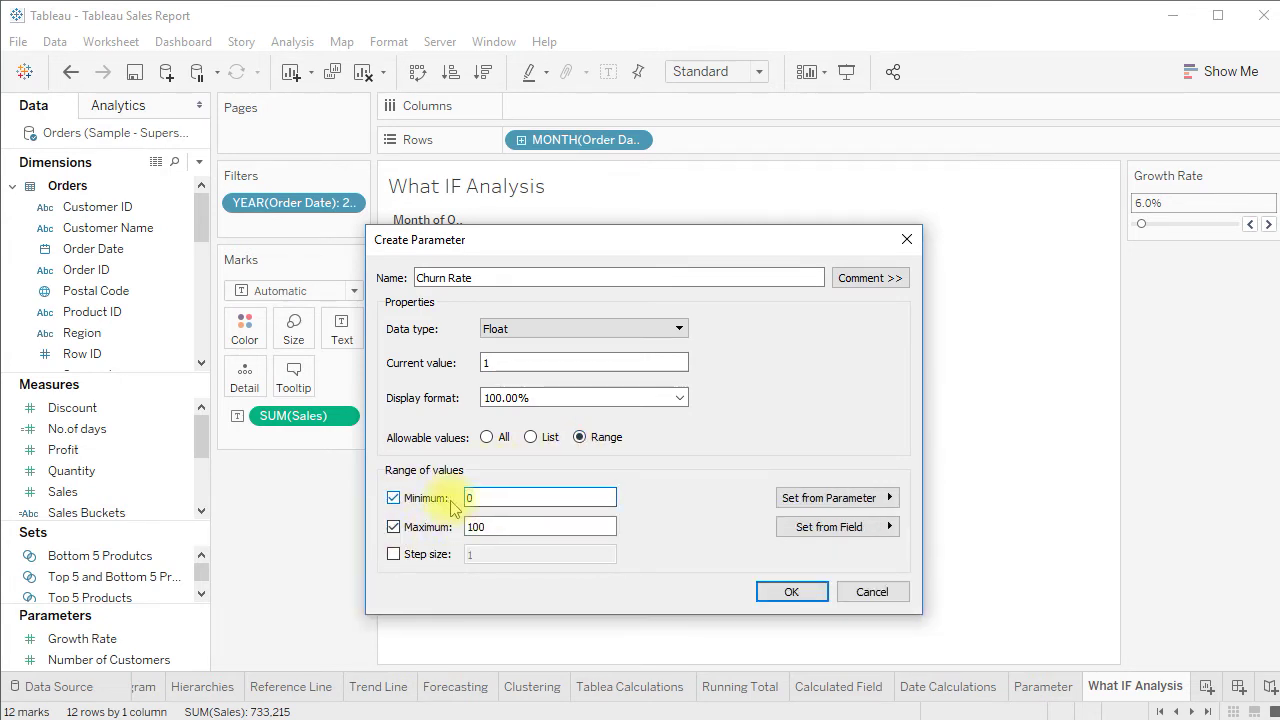
pyautogui.doubleClick(490, 527)
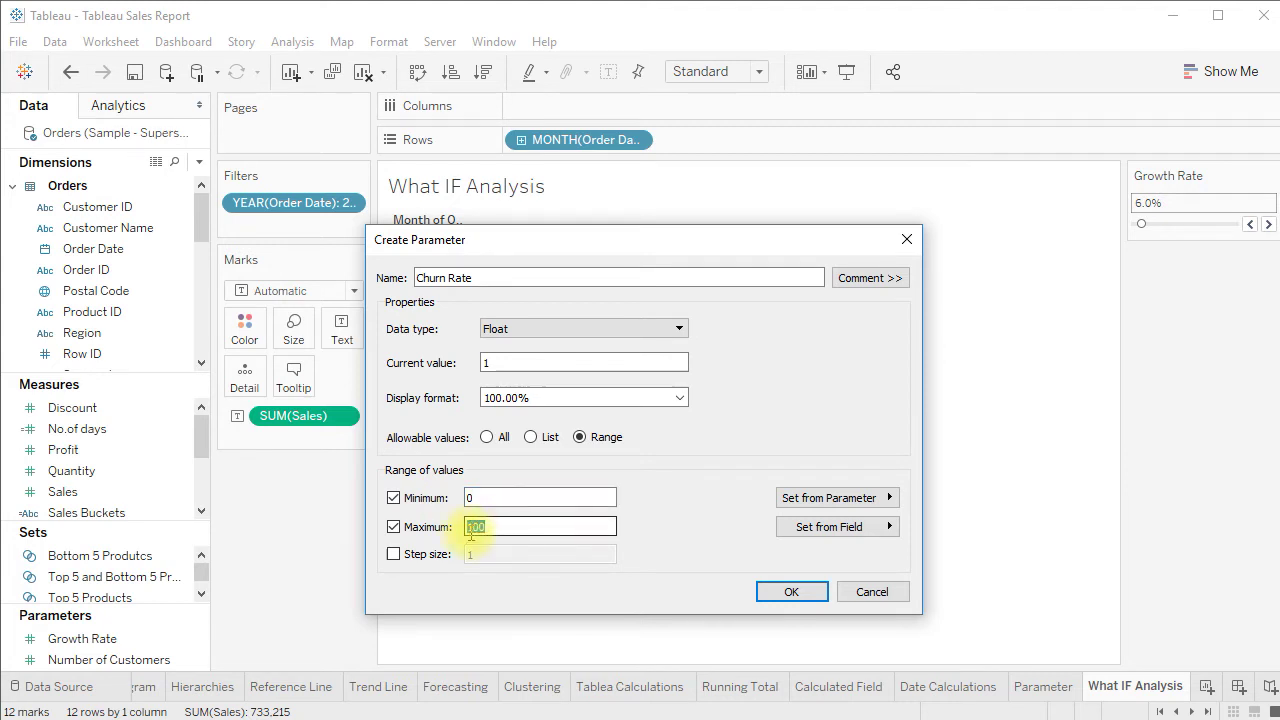
pyautogui.click(393, 554)
pyautogui.click(475, 555)
pyautogui.doubleClick(470, 555)
pyautogui.write('0.')
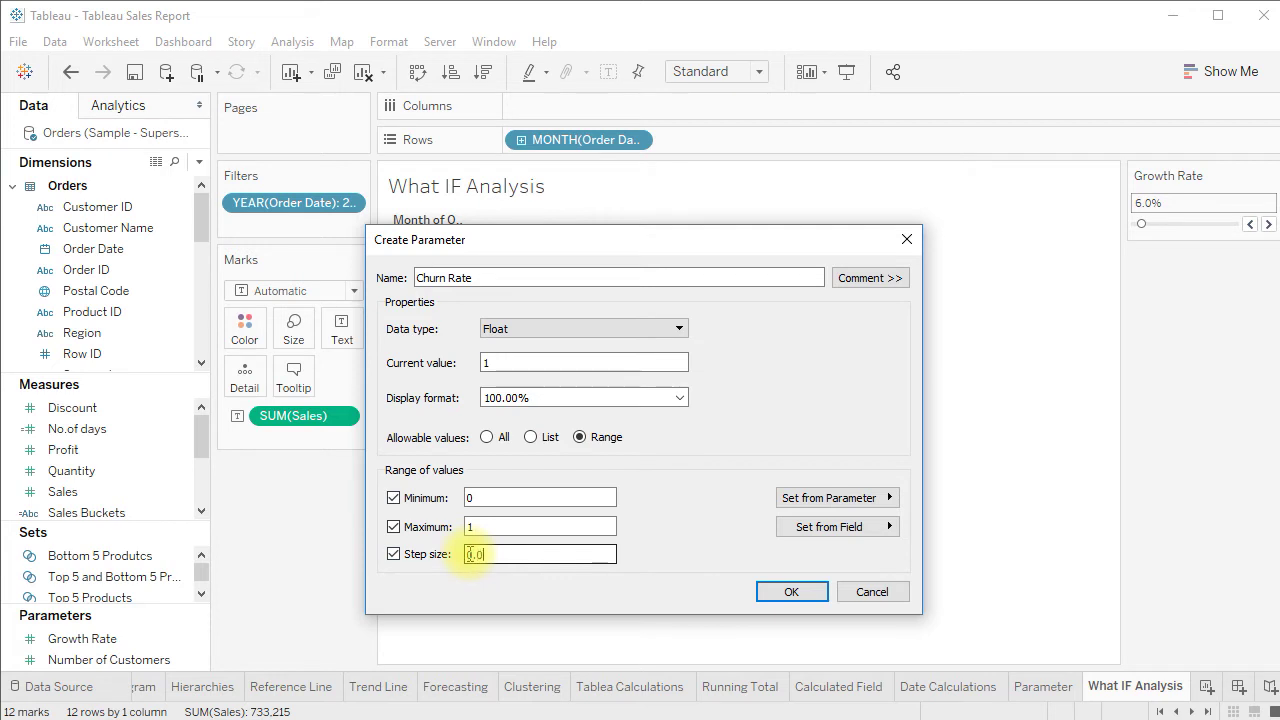
pyautogui.write('01')
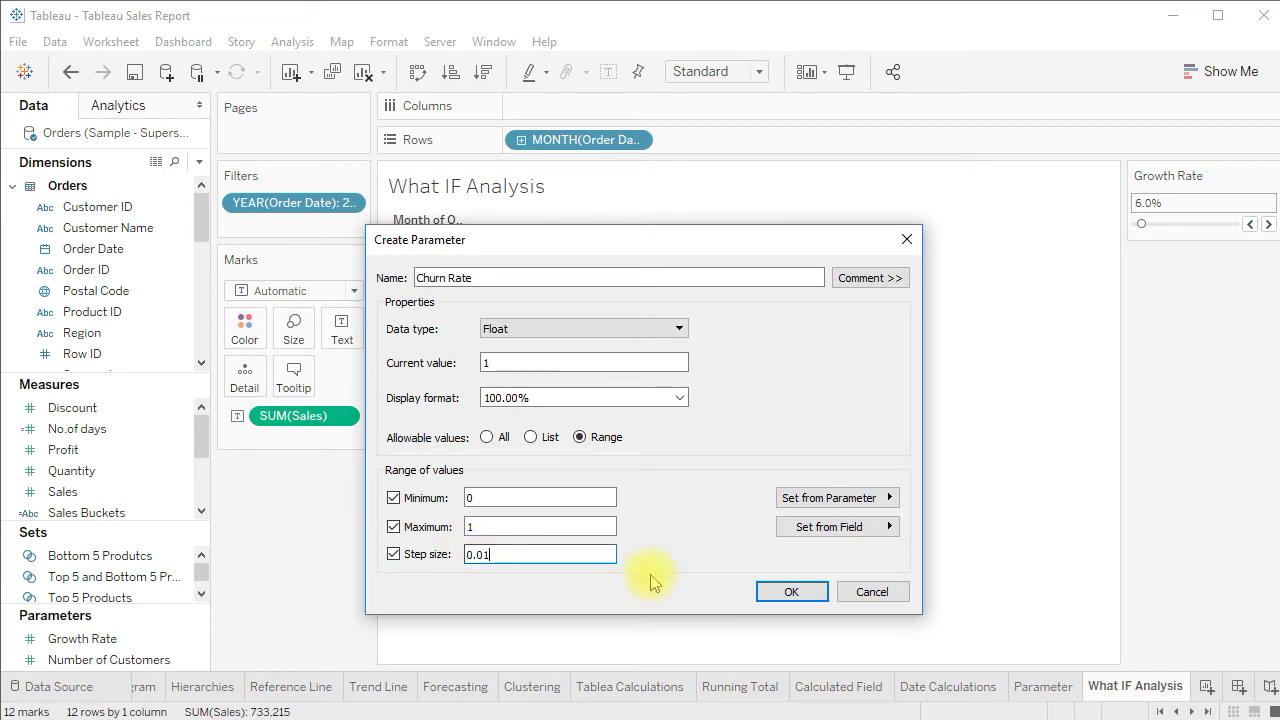
pyautogui.click(785, 592)
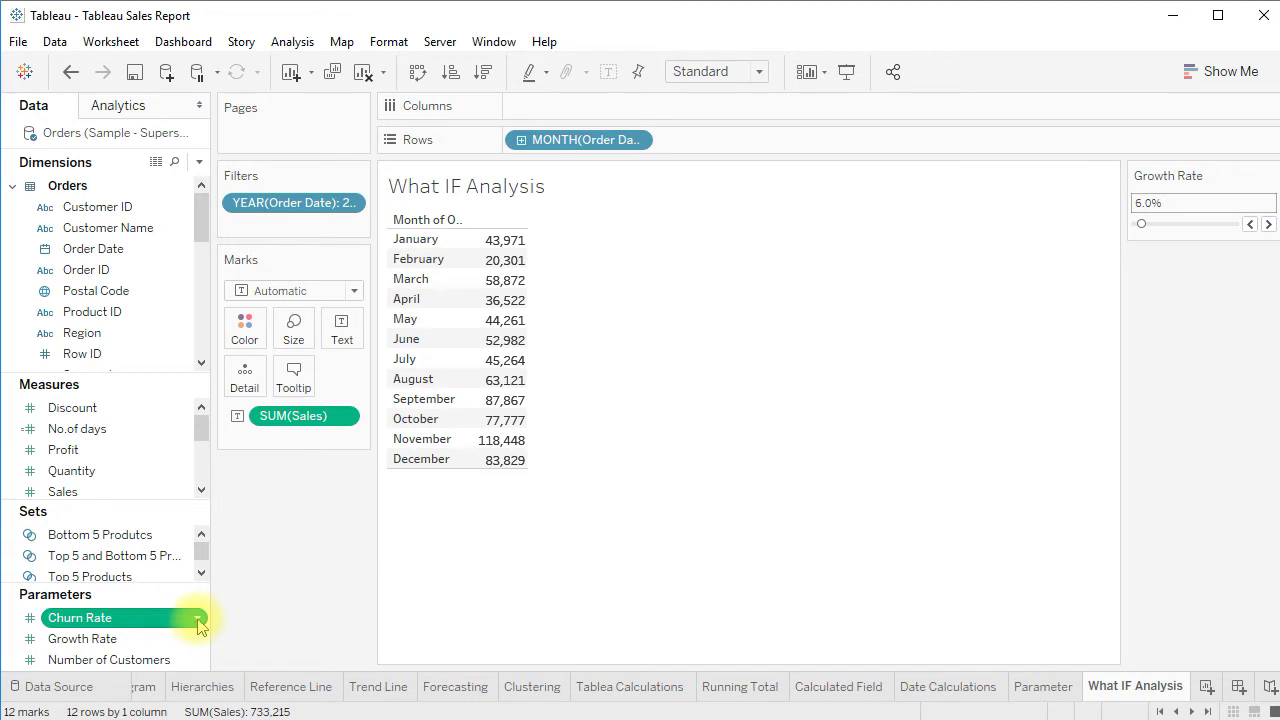
# Step: Show the parameter control for Churn Rate, and set Churn Rate to 5.00% and Growth Rate to 7.0%
pyautogui.click(200, 622)
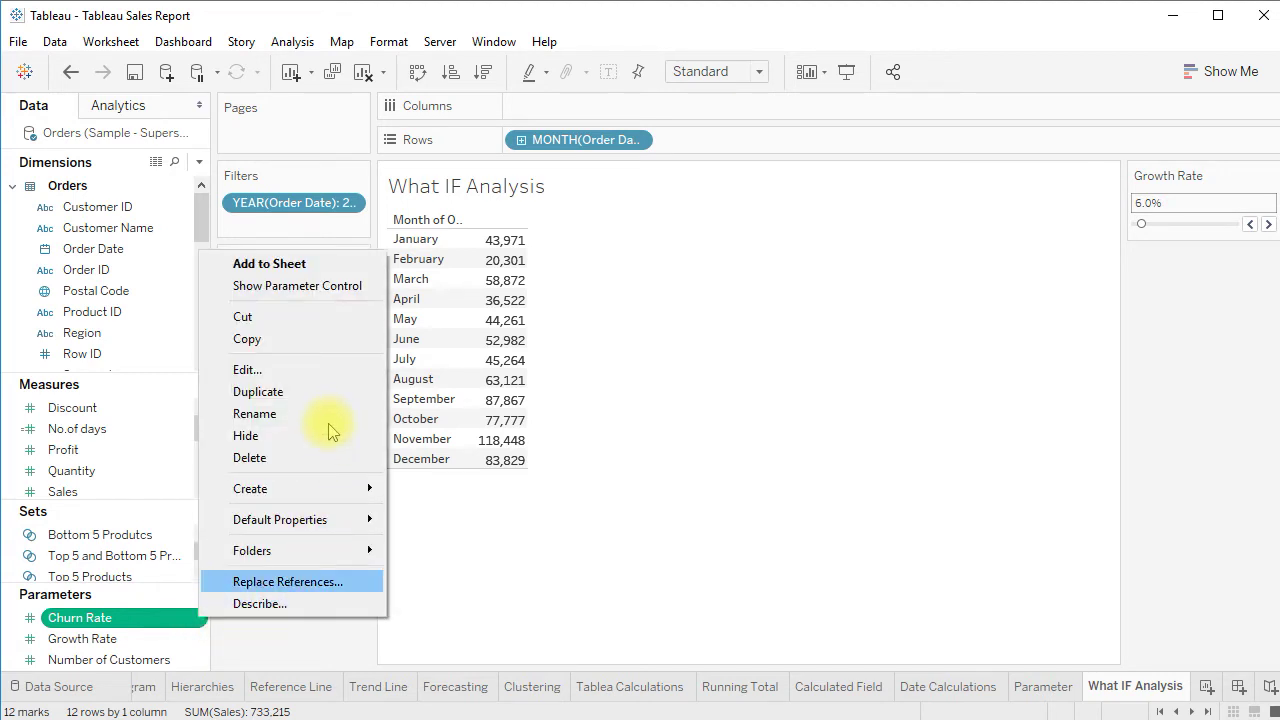
pyautogui.click(330, 286)
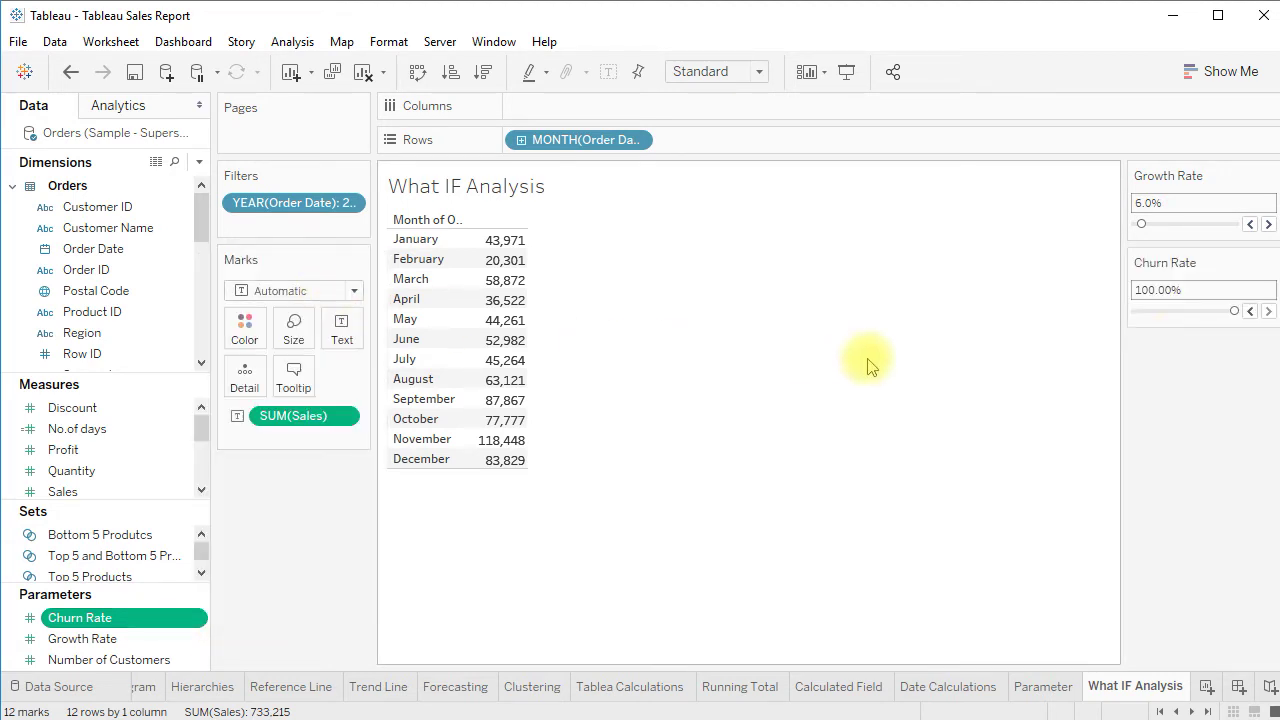
pyautogui.moveTo(1234, 312); pyautogui.dragTo(1143, 313)
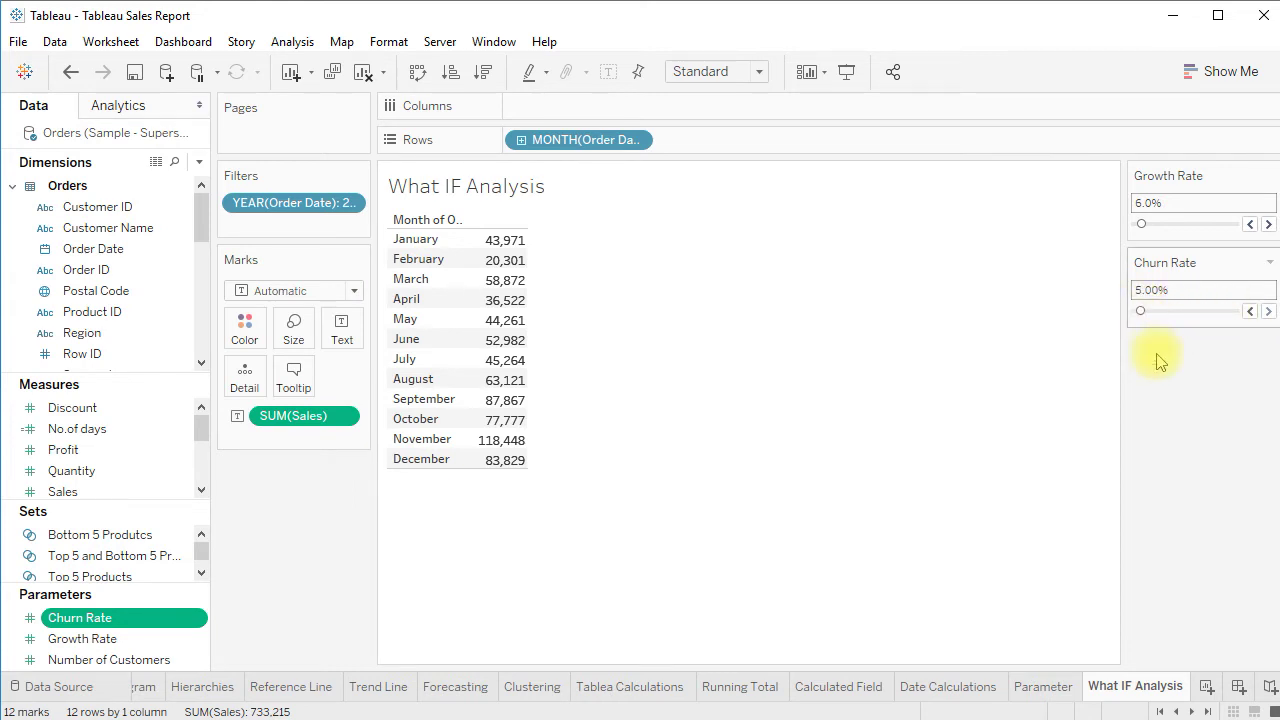
pyautogui.click(1141, 226)
pyautogui.moveTo(1141, 226); pyautogui.dragTo(1146, 230)
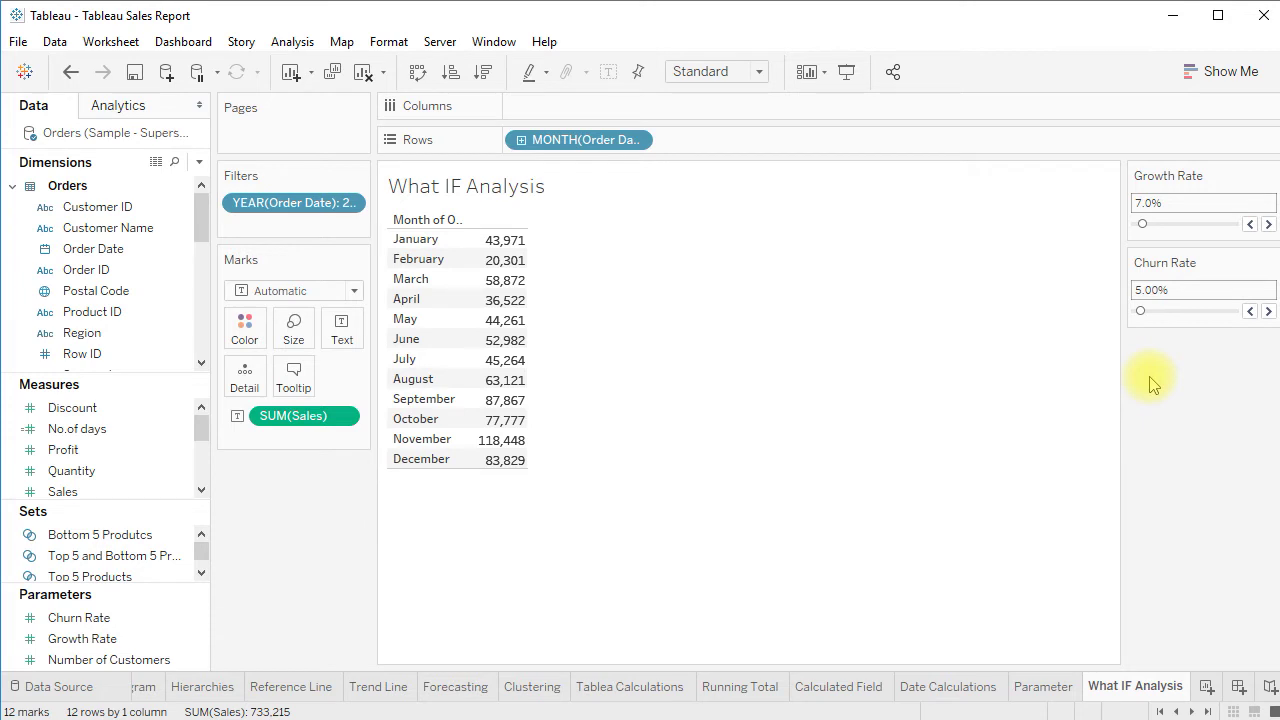
# Step: Start a new calculated field named Forecasted Sales
pyautogui.click(165, 207)
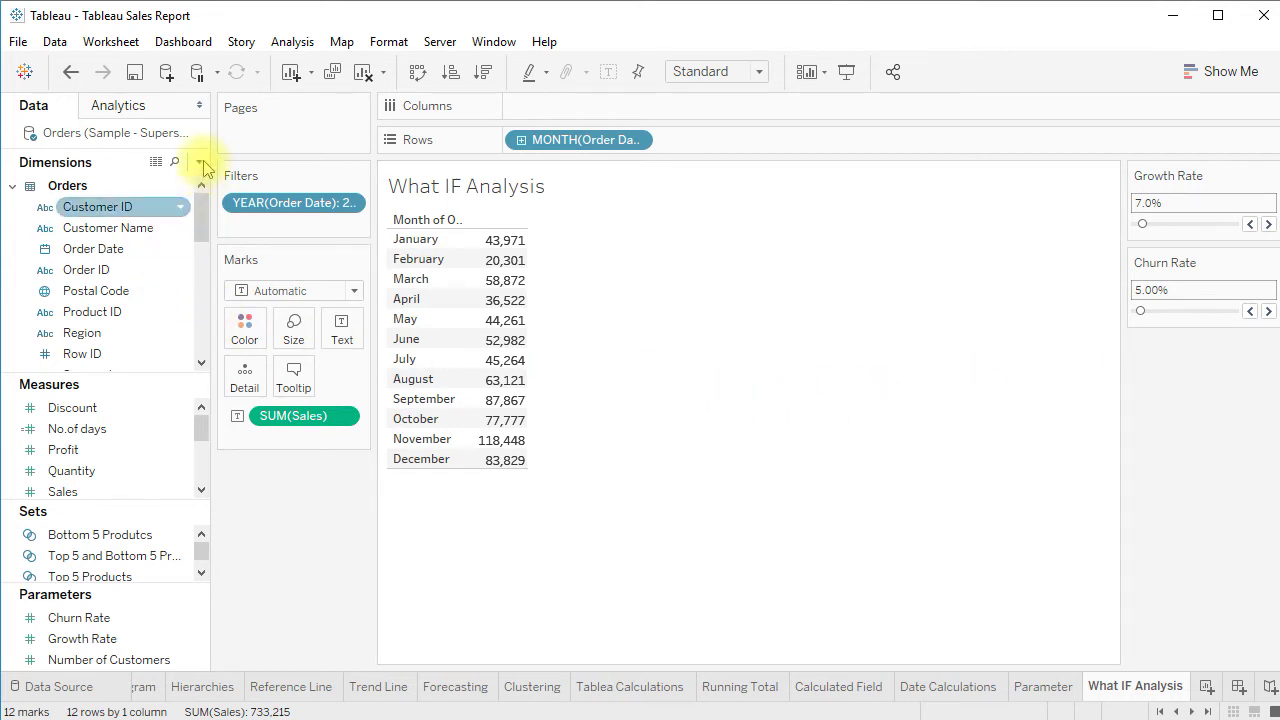
pyautogui.click(201, 164)
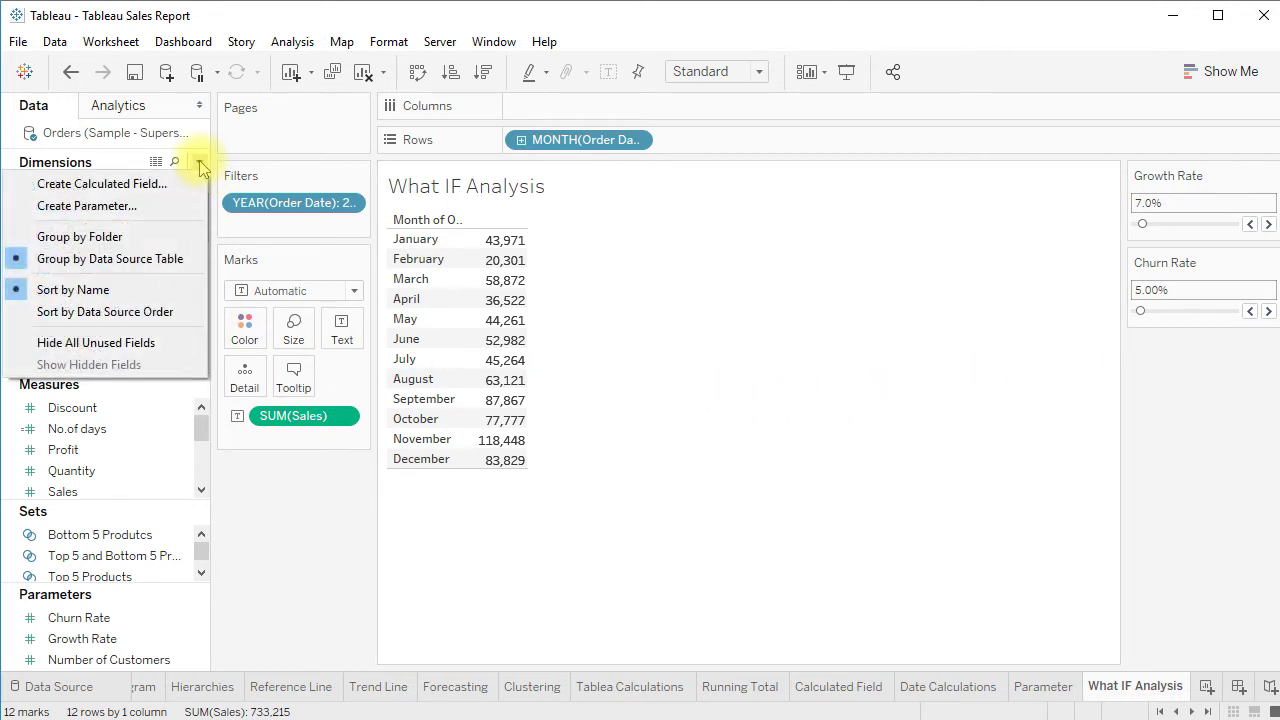
pyautogui.click(190, 184)
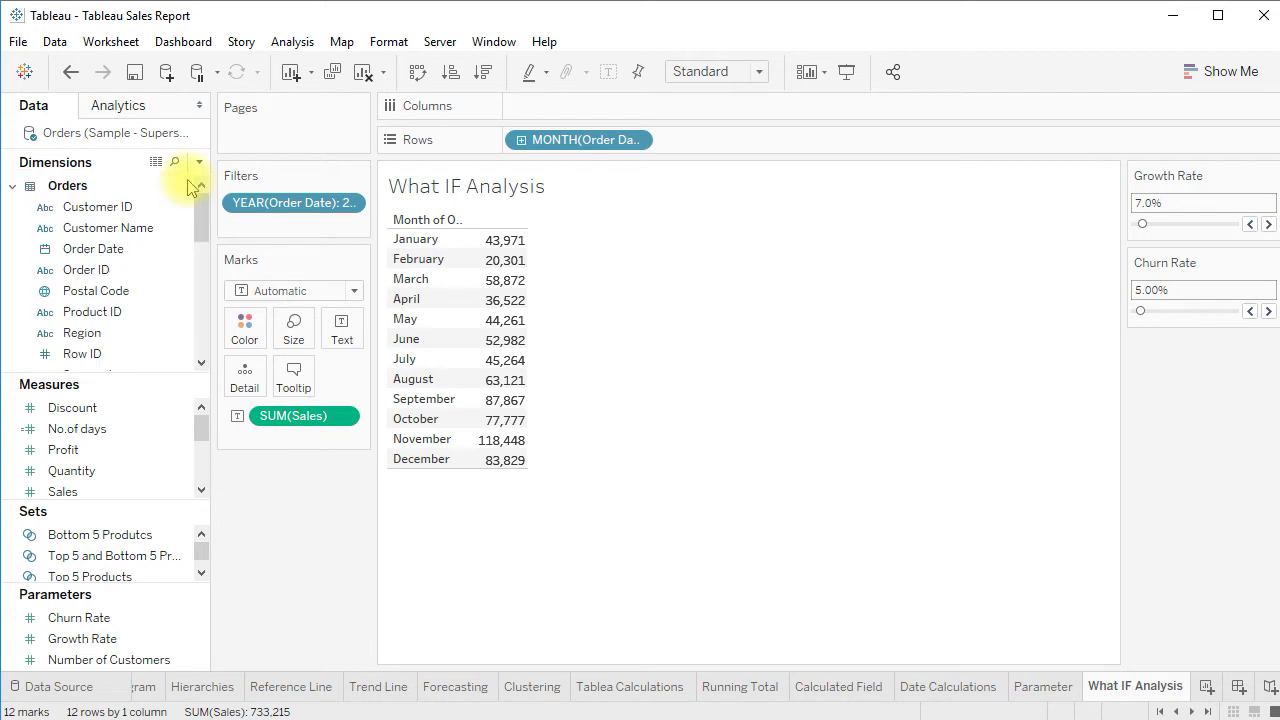
pyautogui.moveTo(394, 285); pyautogui.dragTo(438, 291)
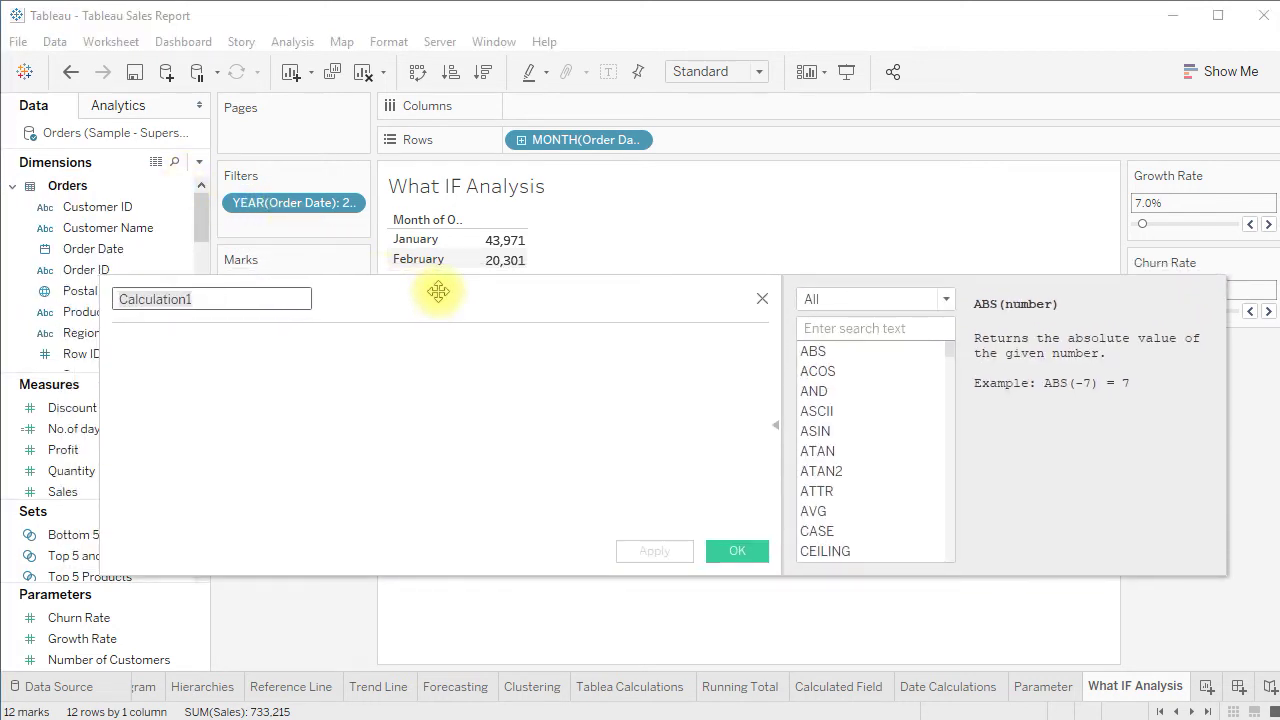
pyautogui.write('Forecasted Sales')
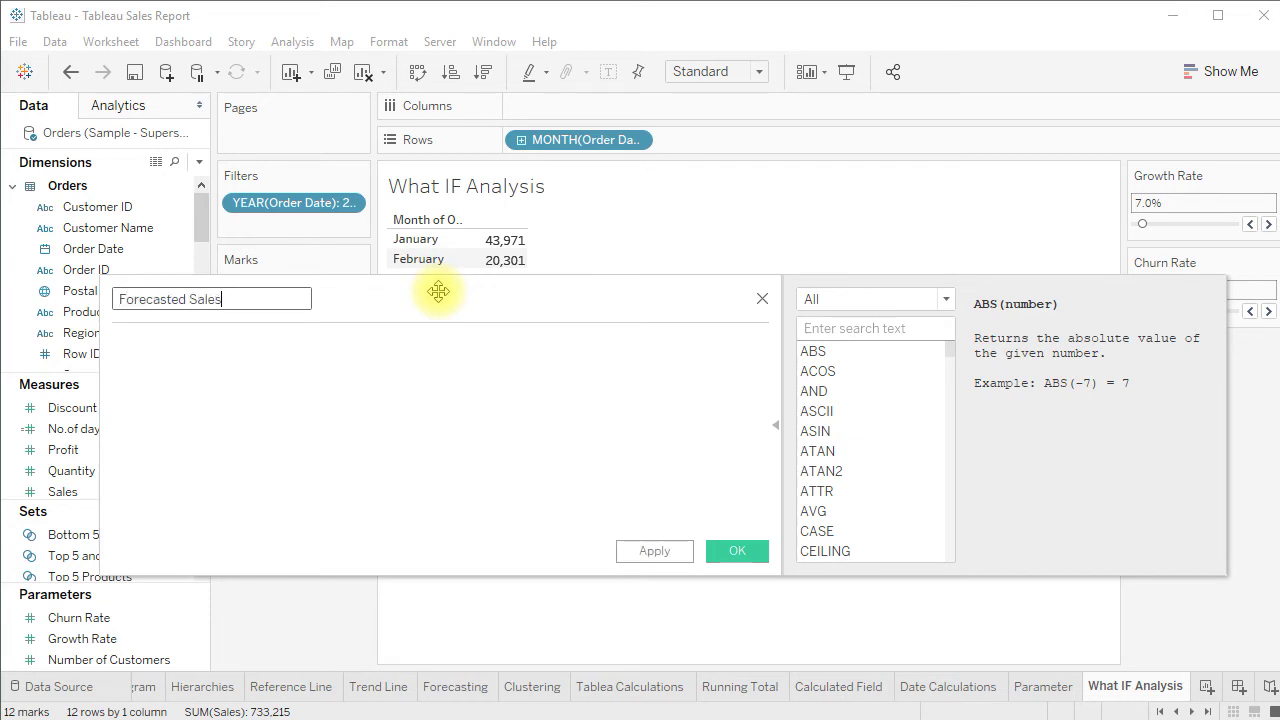
# Step: Define Forecasted Sales as Sum([Sales])*(1+[Growth Rate])*(1-[Churn Rate]) and create the calculated field
pyautogui.click(453, 399)
pyautogui.moveTo(474, 304); pyautogui.dragTo(483, 359)
pyautogui.write('Sum(S')
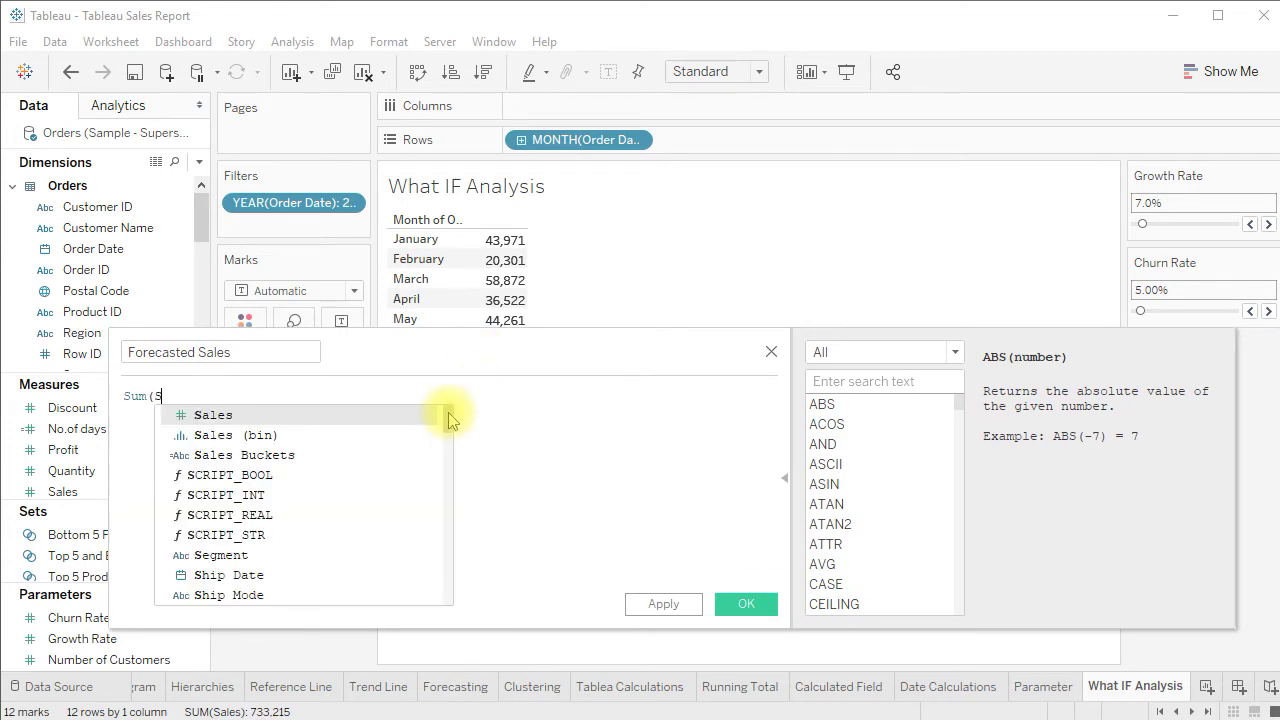
pyautogui.press('Return')
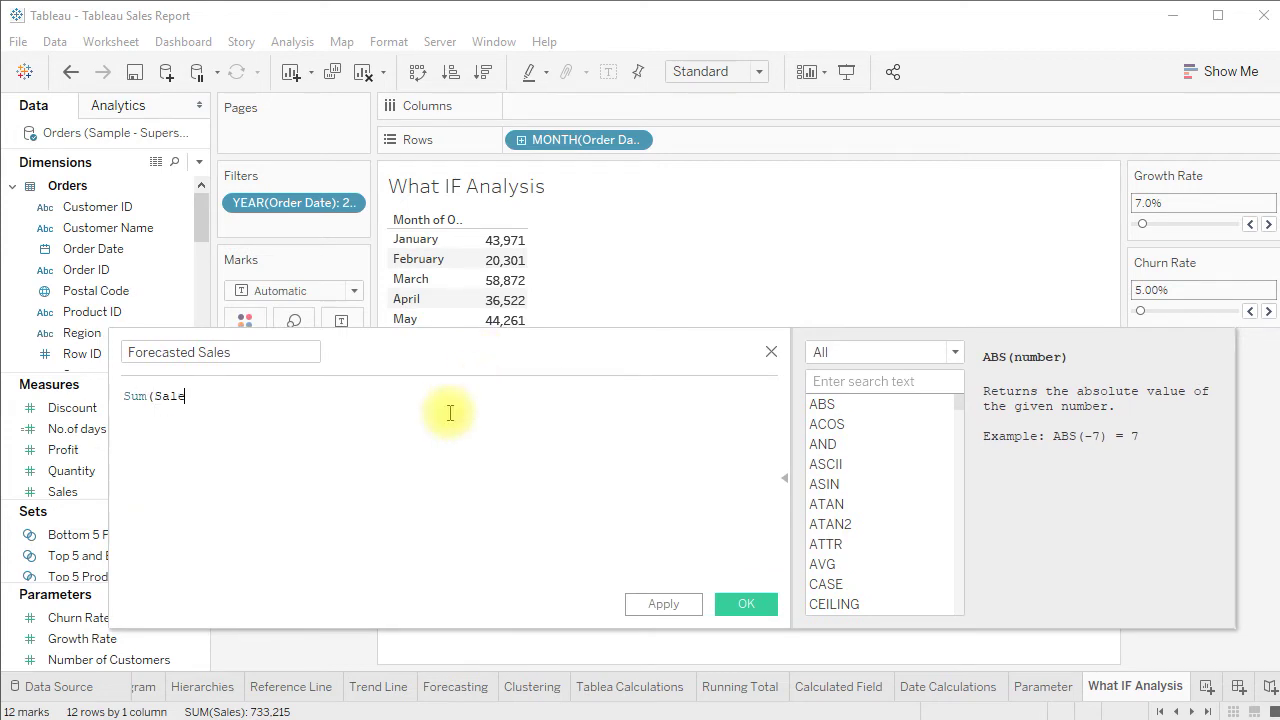
pyautogui.write(')*(1+gro')
pyautogui.press('Return')
pyautogui.write(')*(1-churn')
pyautogui.click(448, 415)
pyautogui.write(')')
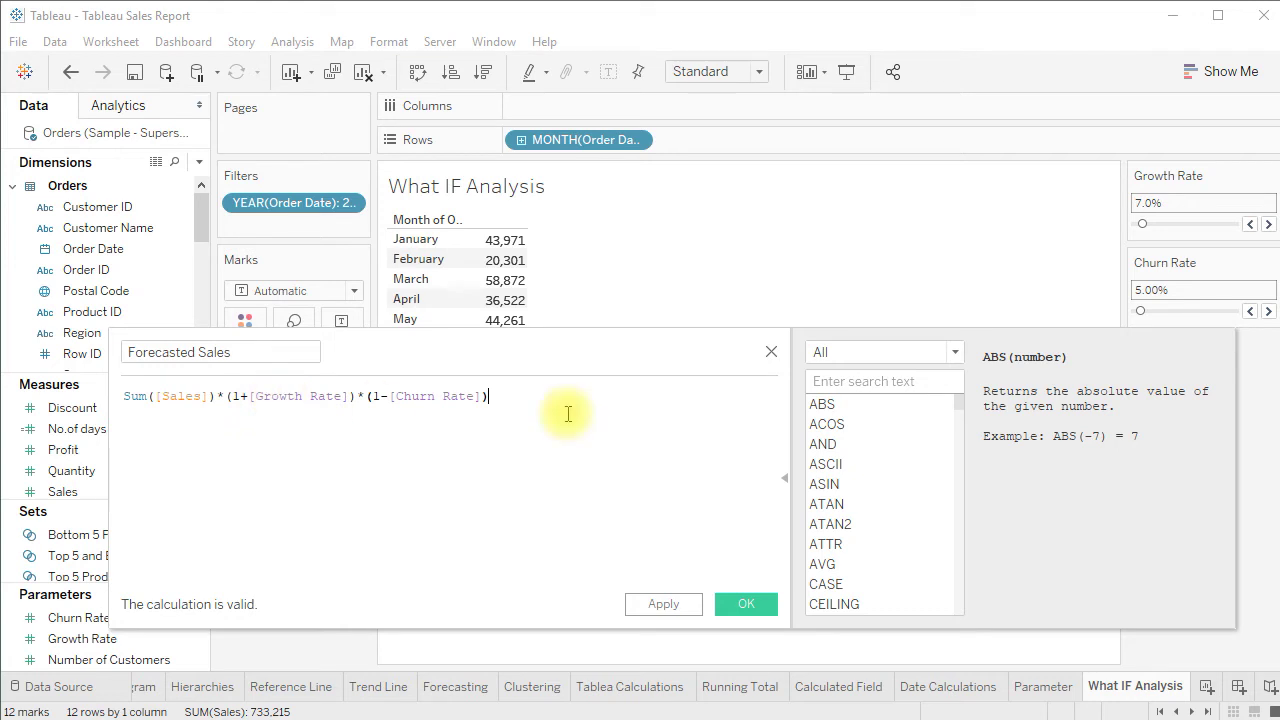
pyautogui.click(744, 604)
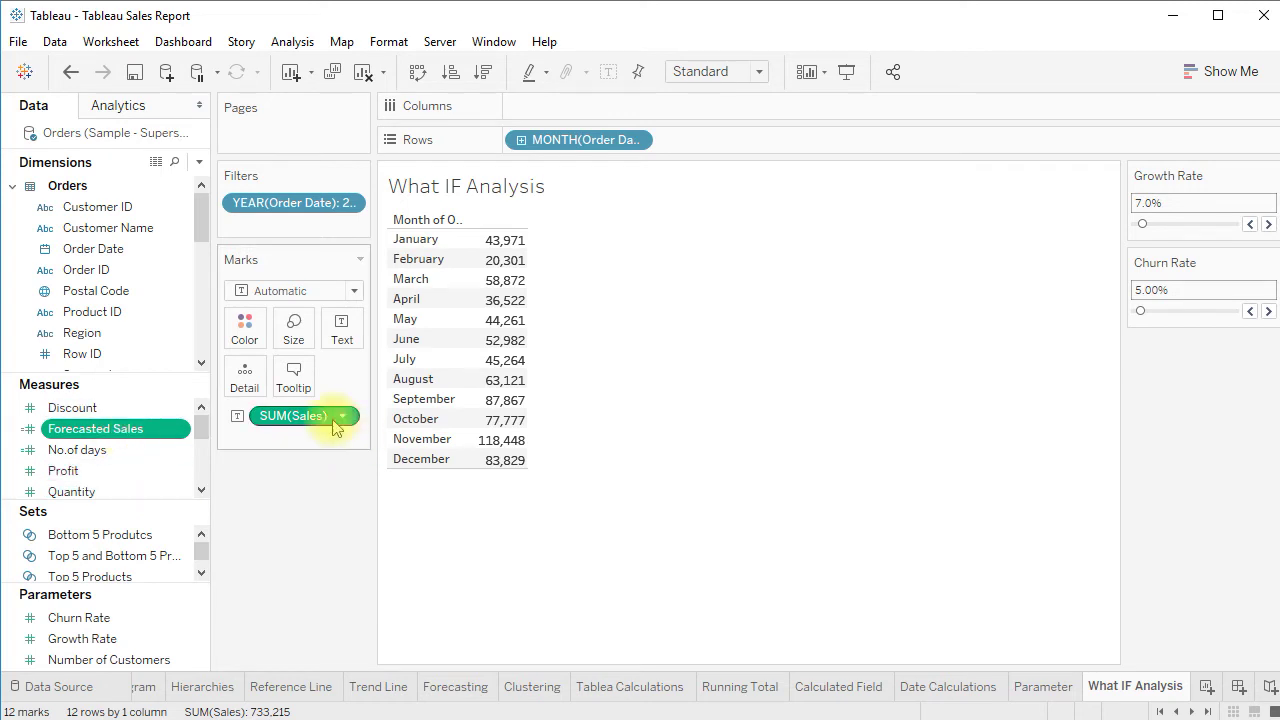
# Step: Place Sales and Forecasted Sales on the columns and convert the view to a text table
pyautogui.moveTo(300, 415); pyautogui.dragTo(565, 106)
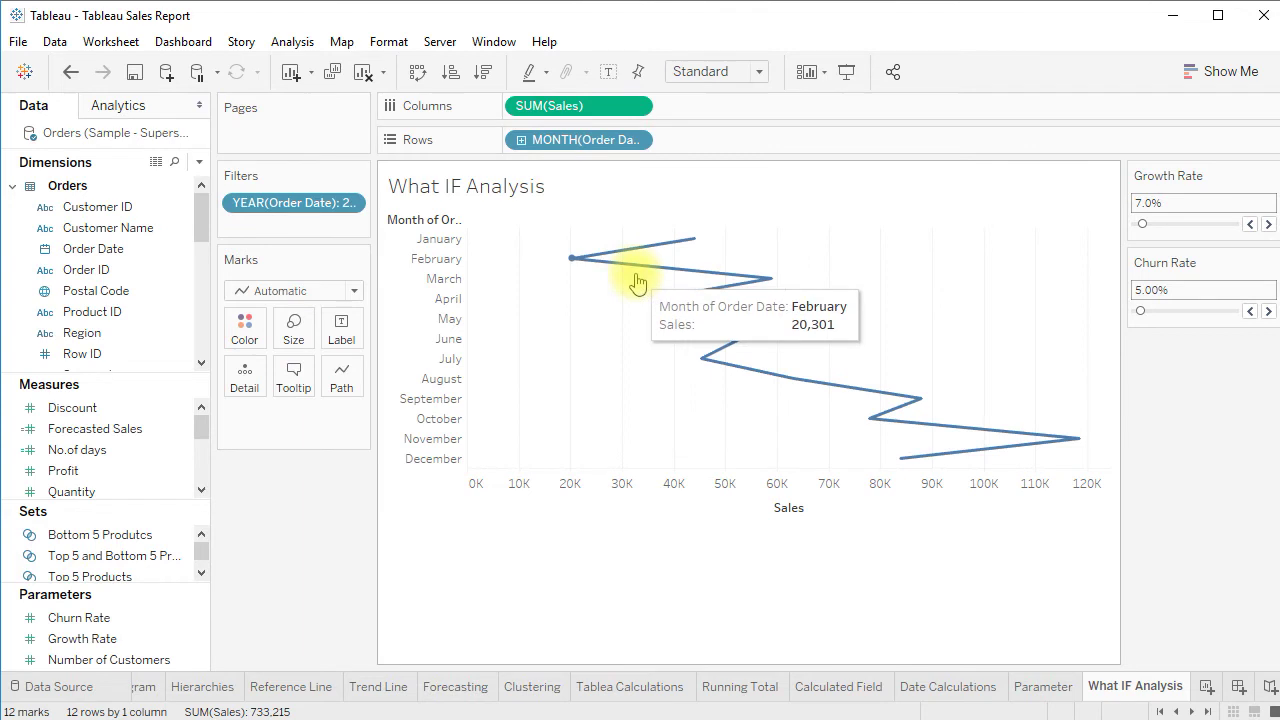
pyautogui.moveTo(165, 428)
pyautogui.mouseDown()
pyautogui.moveTo(414, 366)
pyautogui.moveTo(746, 146)
pyautogui.moveTo(766, 110)
pyautogui.moveTo(762, 132)
pyautogui.moveTo(759, 122)
pyautogui.mouseUp()
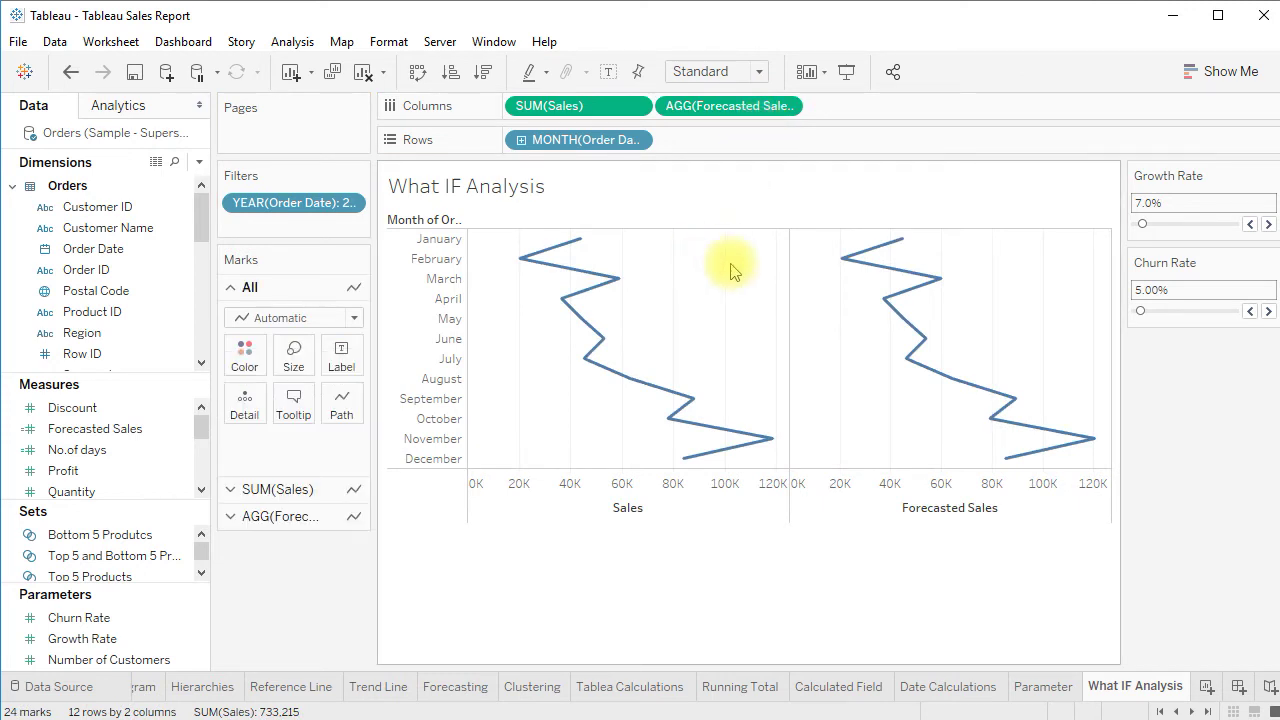
pyautogui.click(1193, 71)
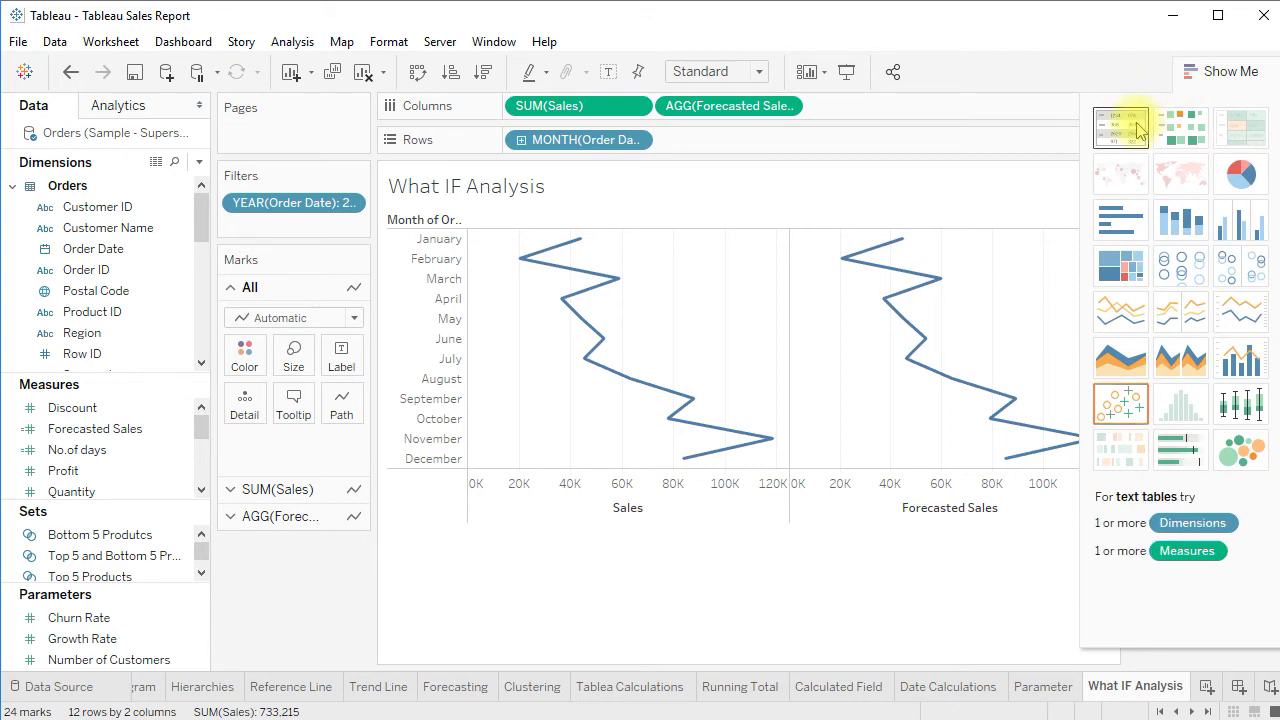
pyautogui.click(1136, 127)
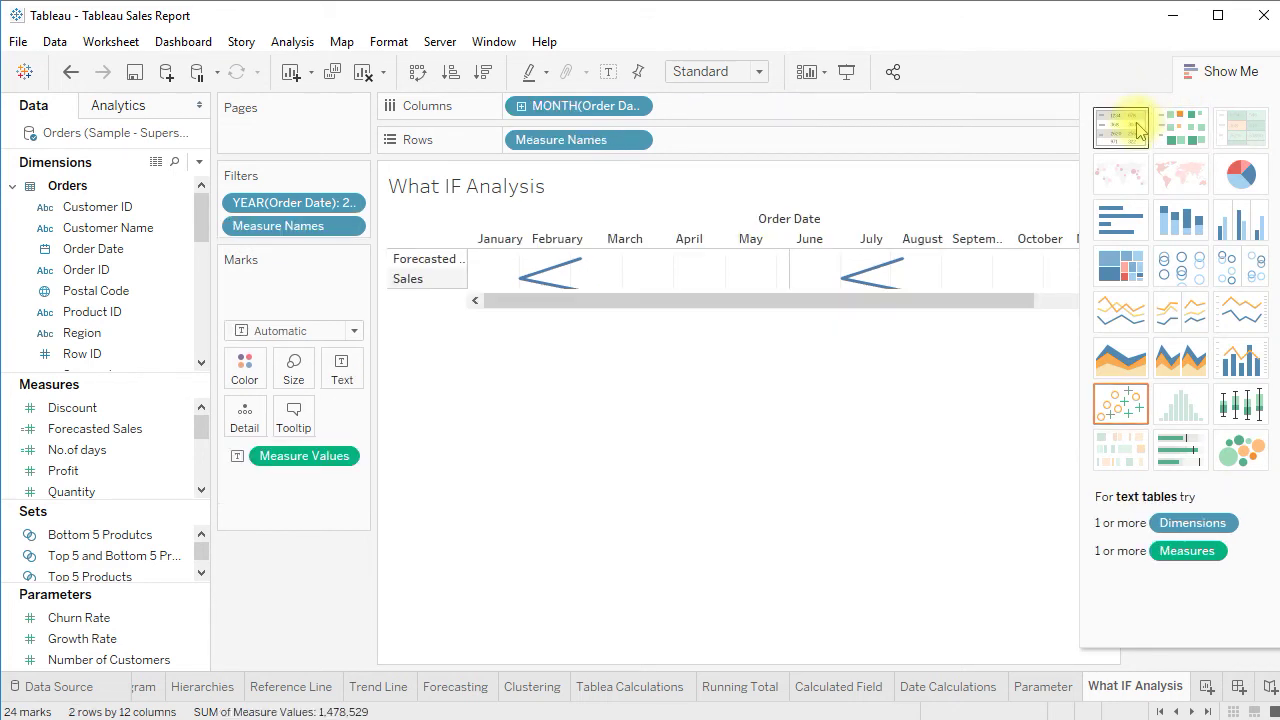
pyautogui.click(1212, 76)
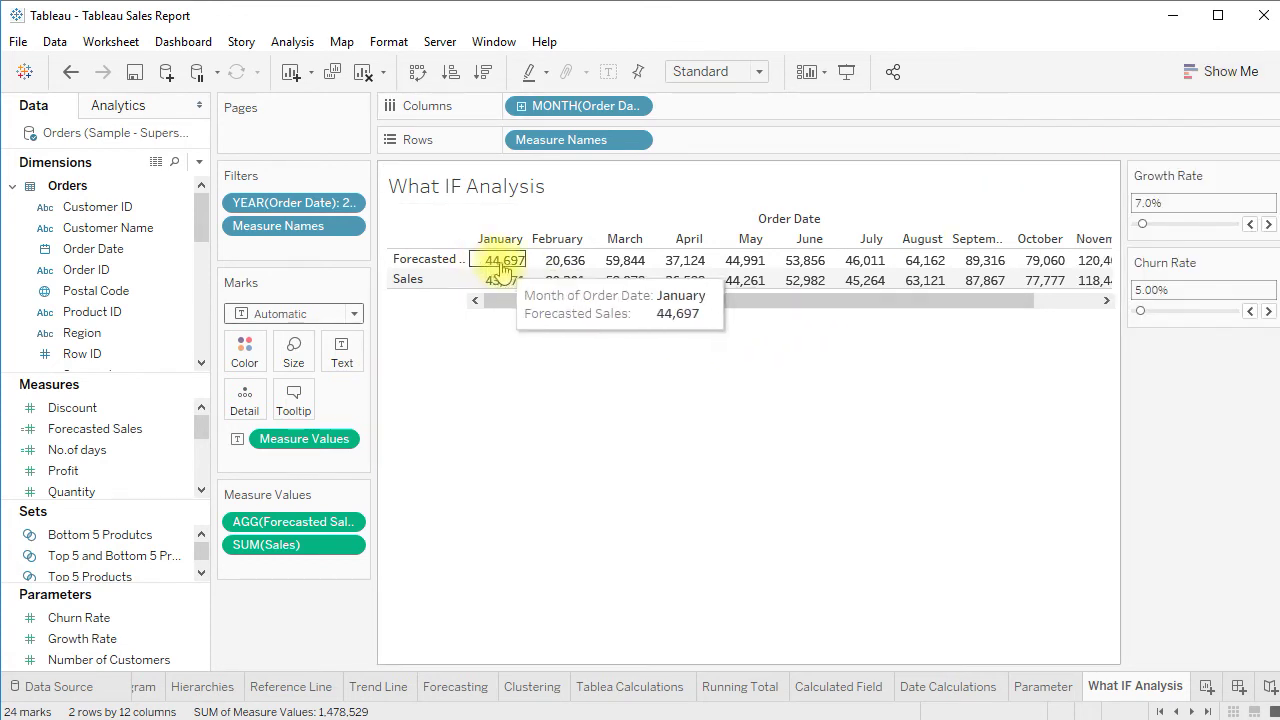
# Step: Swap the table's rows and columns, and order the measures with Sales before Forecasted Sales
pyautogui.click(418, 74)
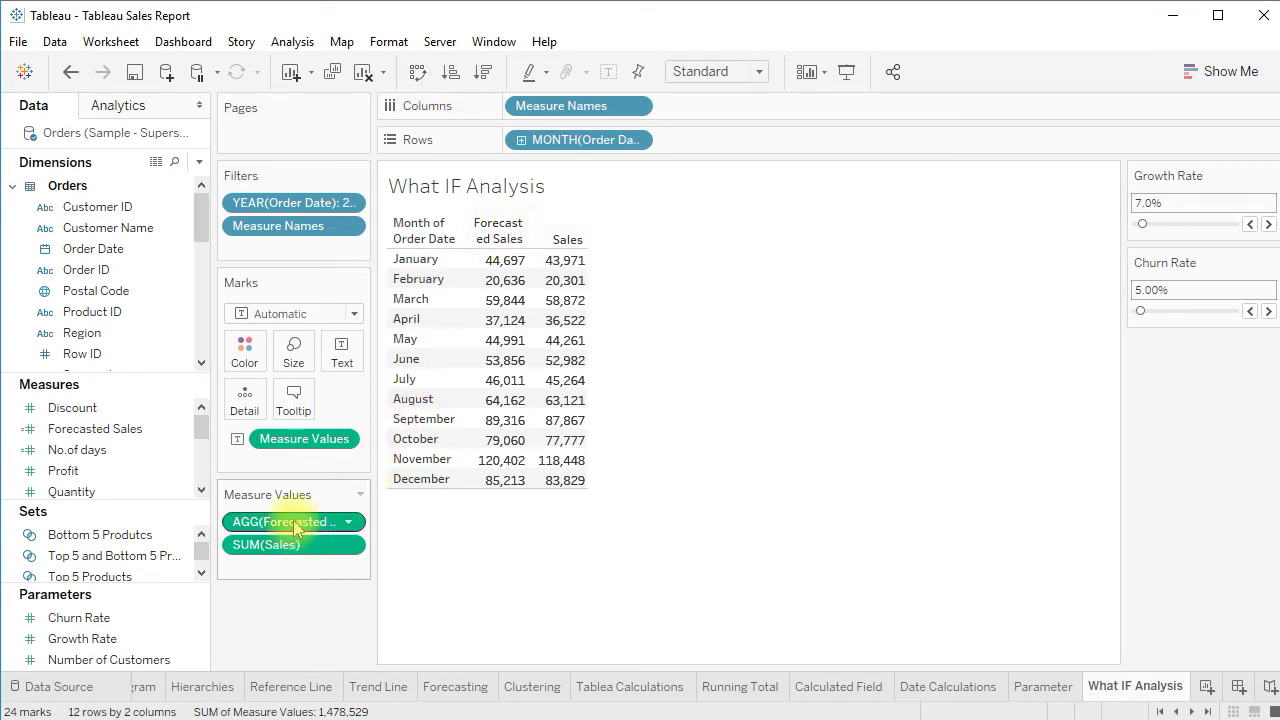
pyautogui.moveTo(296, 527)
pyautogui.mouseDown()
pyautogui.moveTo(308, 549)
pyautogui.moveTo(300, 580)
pyautogui.moveTo(308, 551)
pyautogui.moveTo(313, 571)
pyautogui.moveTo(335, 550)
pyautogui.mouseUp()
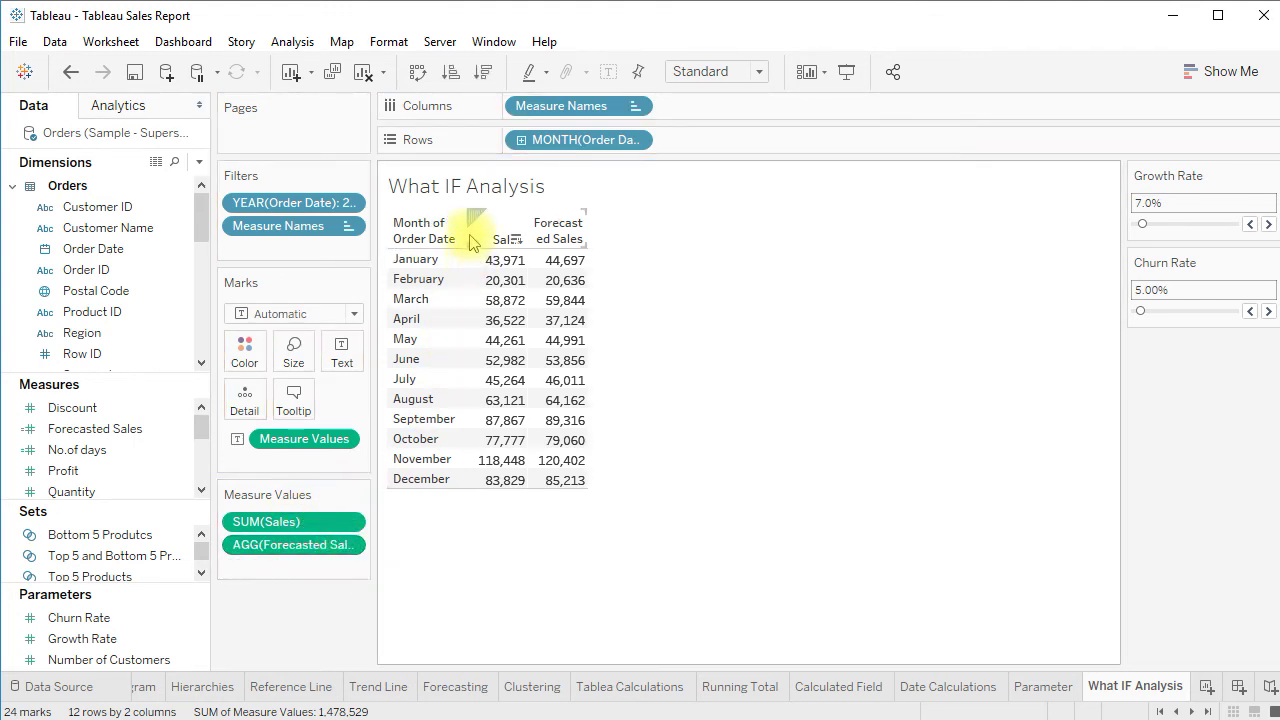
# Step: Raise the Growth Rate to 13.0% and widen the measure columns so the Forecasted Sales header no longer breaks mid-word
pyautogui.moveTo(605, 268)
pyautogui.moveTo(1142, 224); pyautogui.dragTo(1148, 224)
pyautogui.moveTo(564, 269)
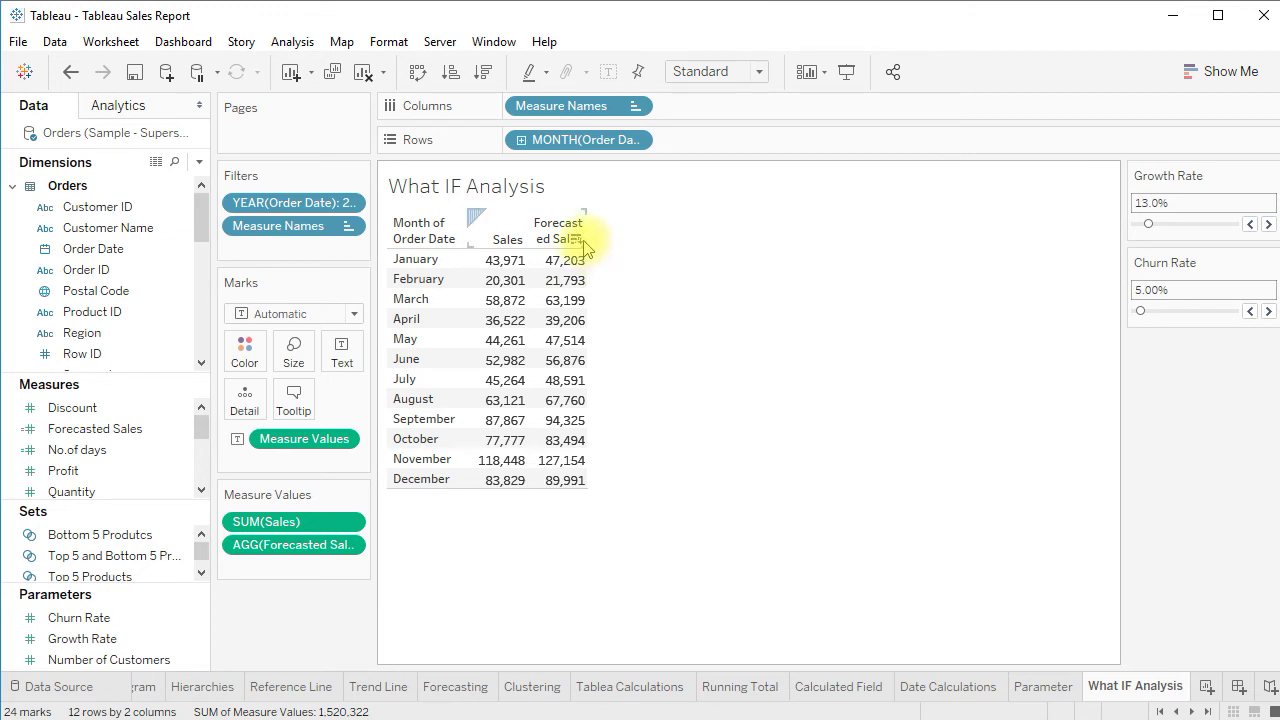
pyautogui.moveTo(585, 236); pyautogui.dragTo(617, 245)
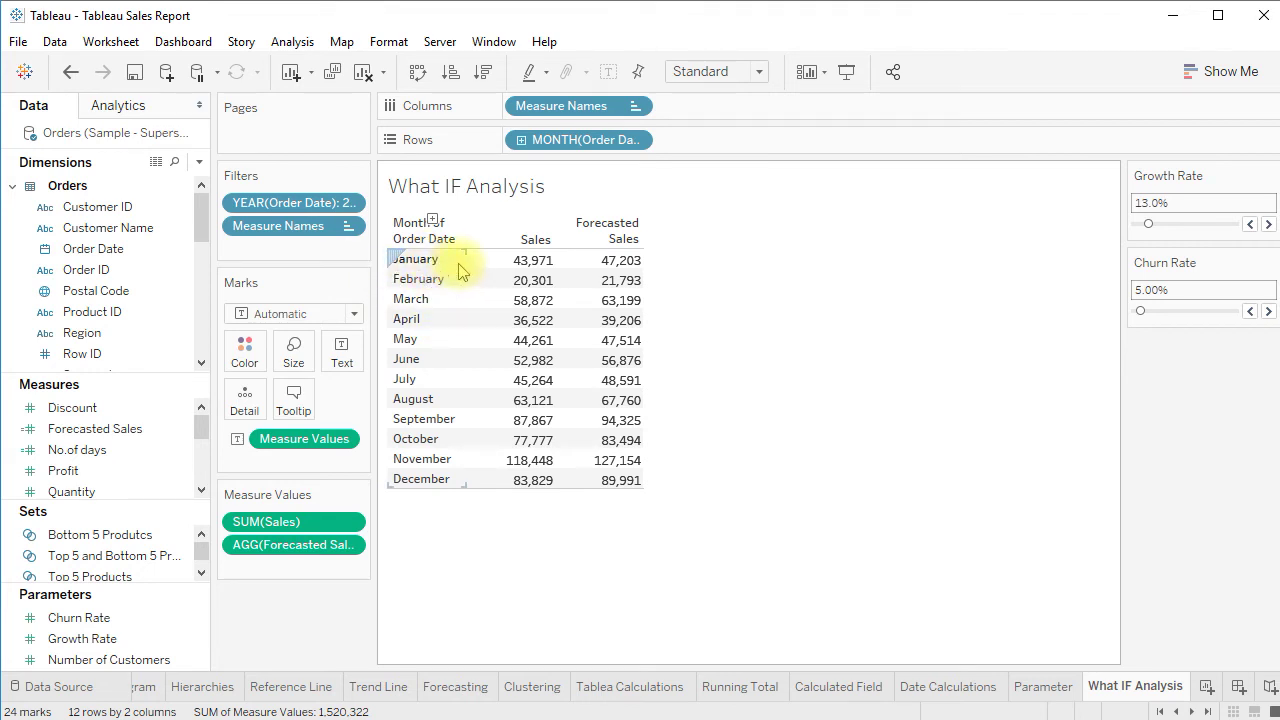
# Step: Change the Order Date rows to a custom date with Month / Year detail
pyautogui.click(637, 141)
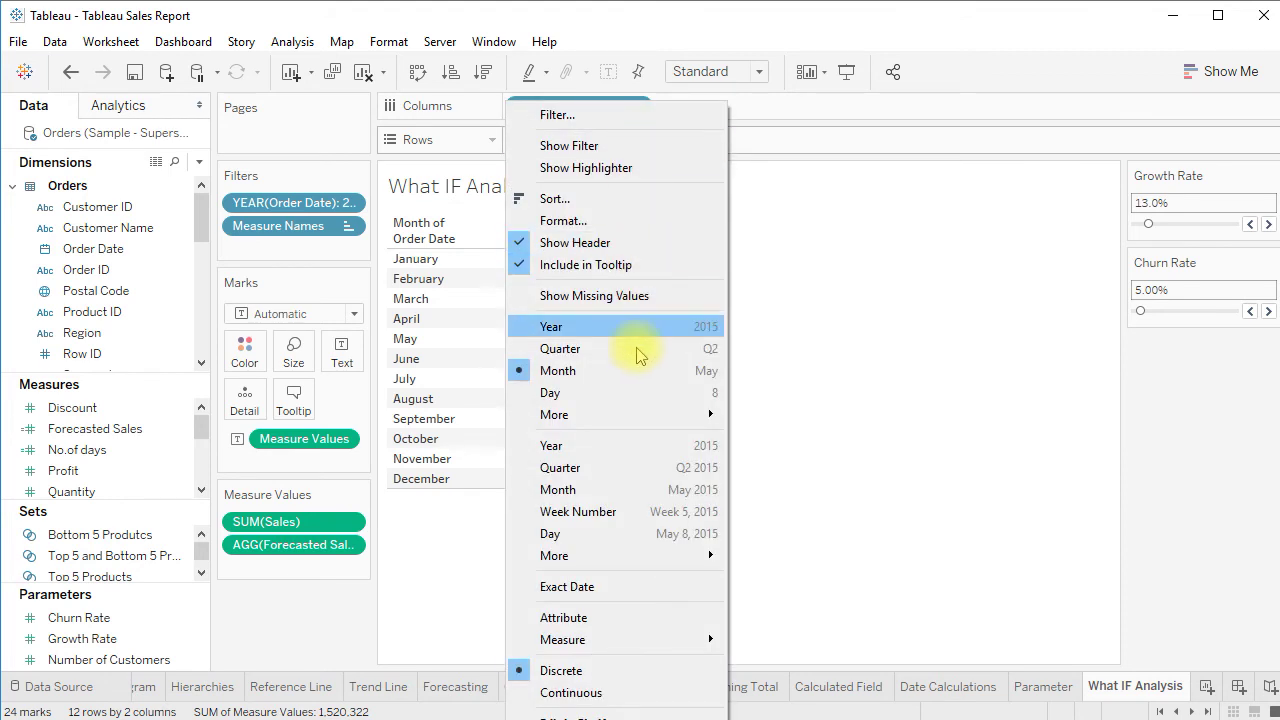
pyautogui.moveTo(631, 411)
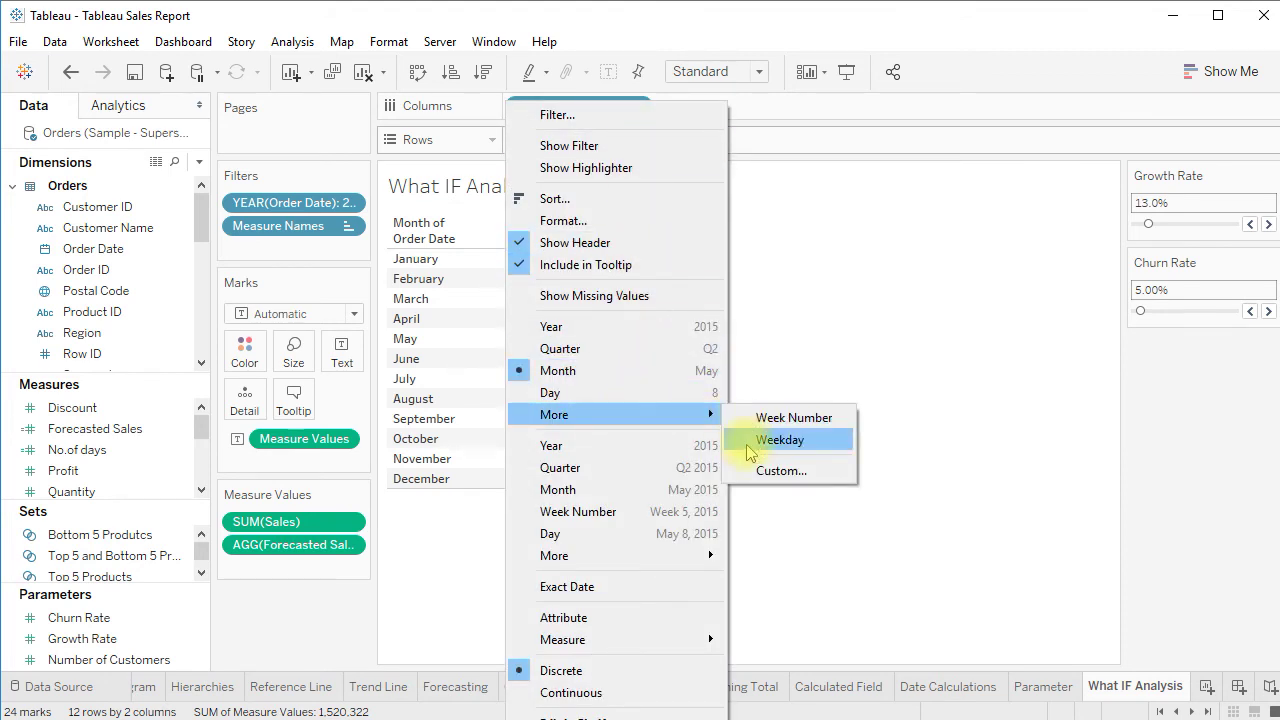
pyautogui.click(748, 471)
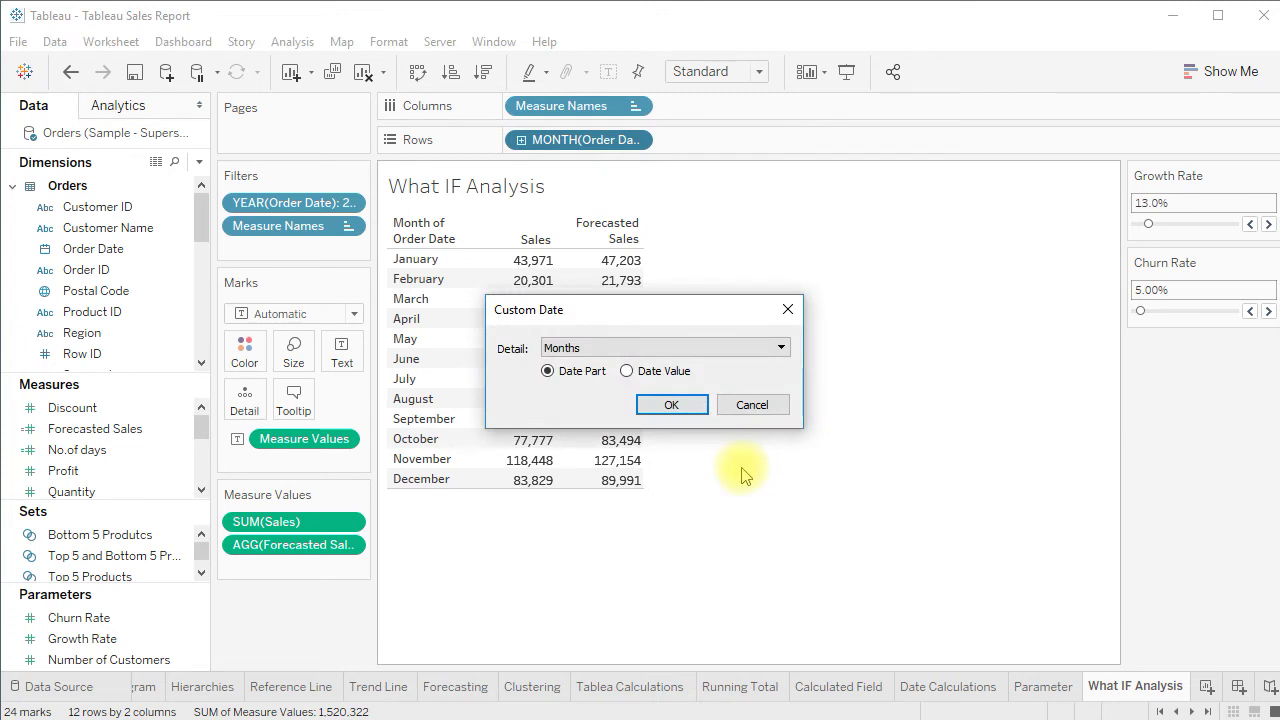
pyautogui.click(722, 348)
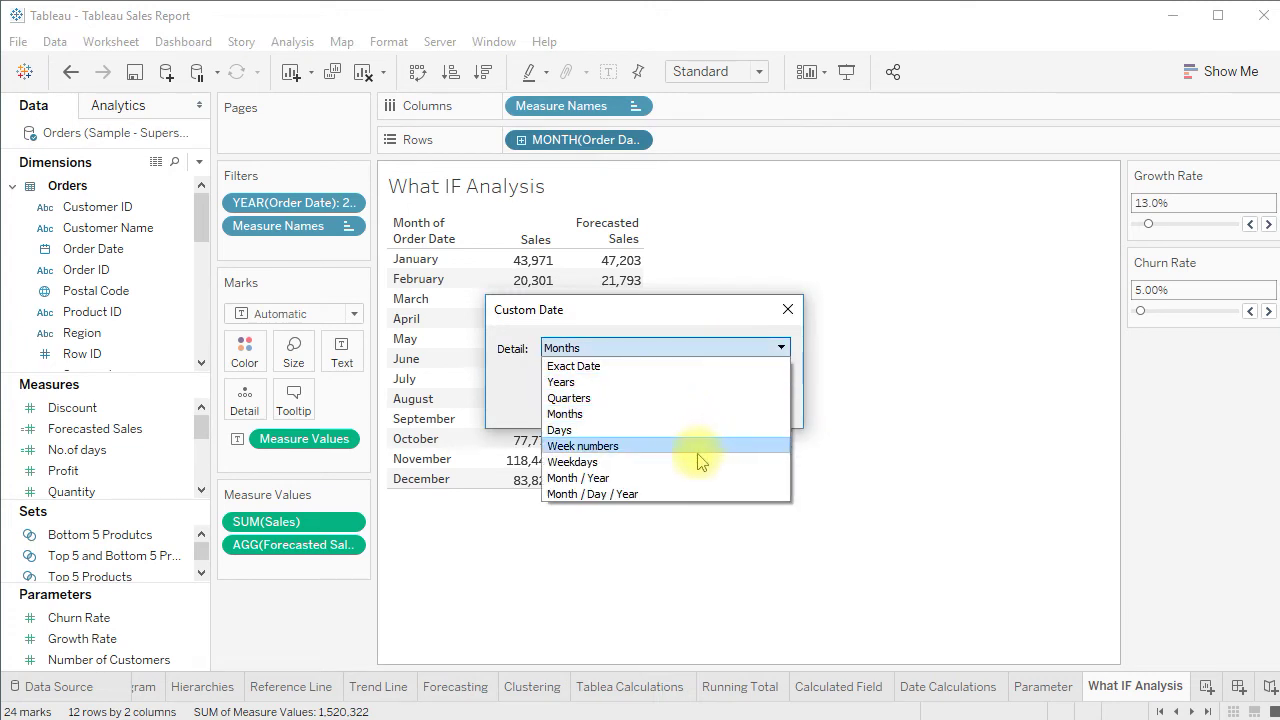
pyautogui.click(686, 480)
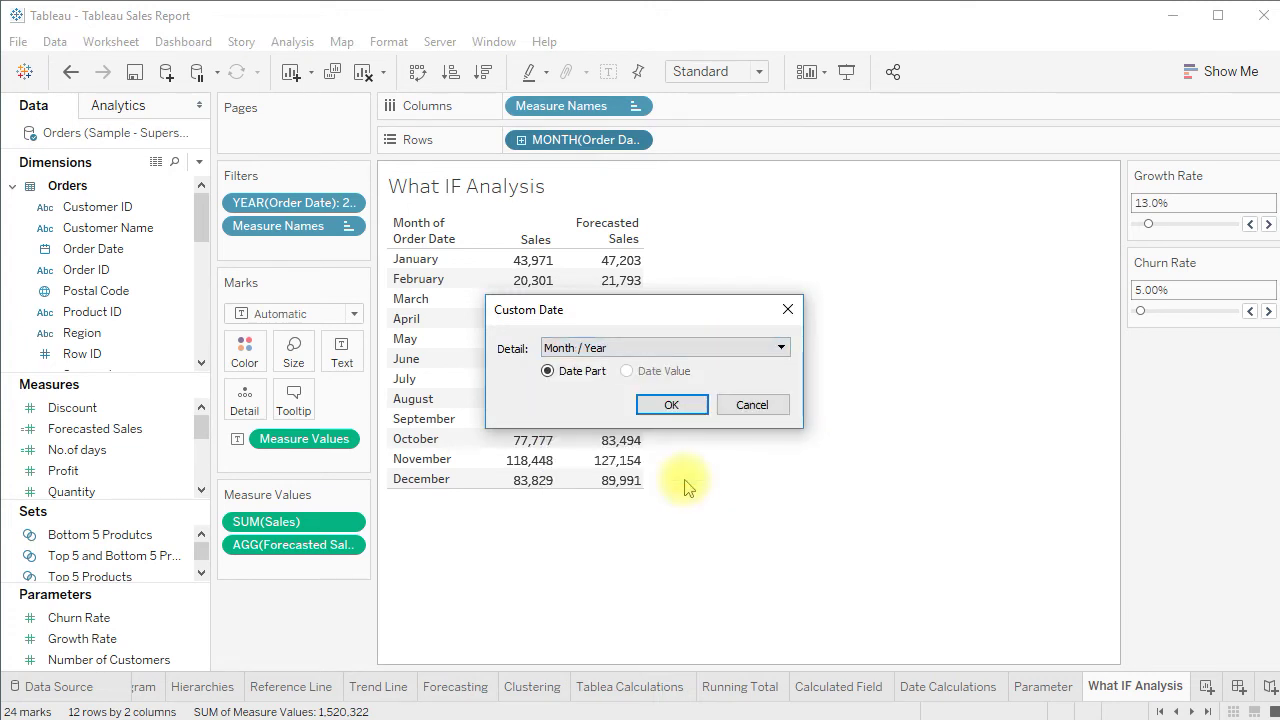
pyautogui.click(678, 404)
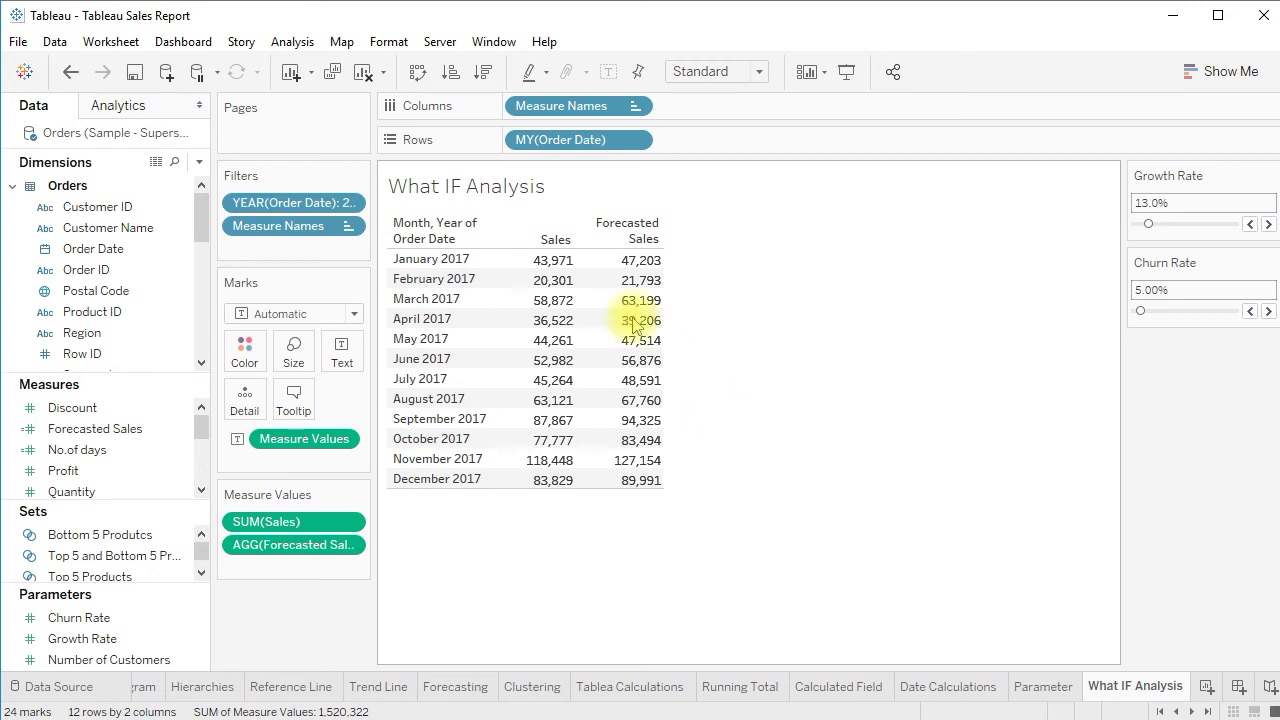
# Step: Start a new calculated field named Forecasted Date and move its editor lower, clear of the table's first rows
pyautogui.moveTo(630, 266)
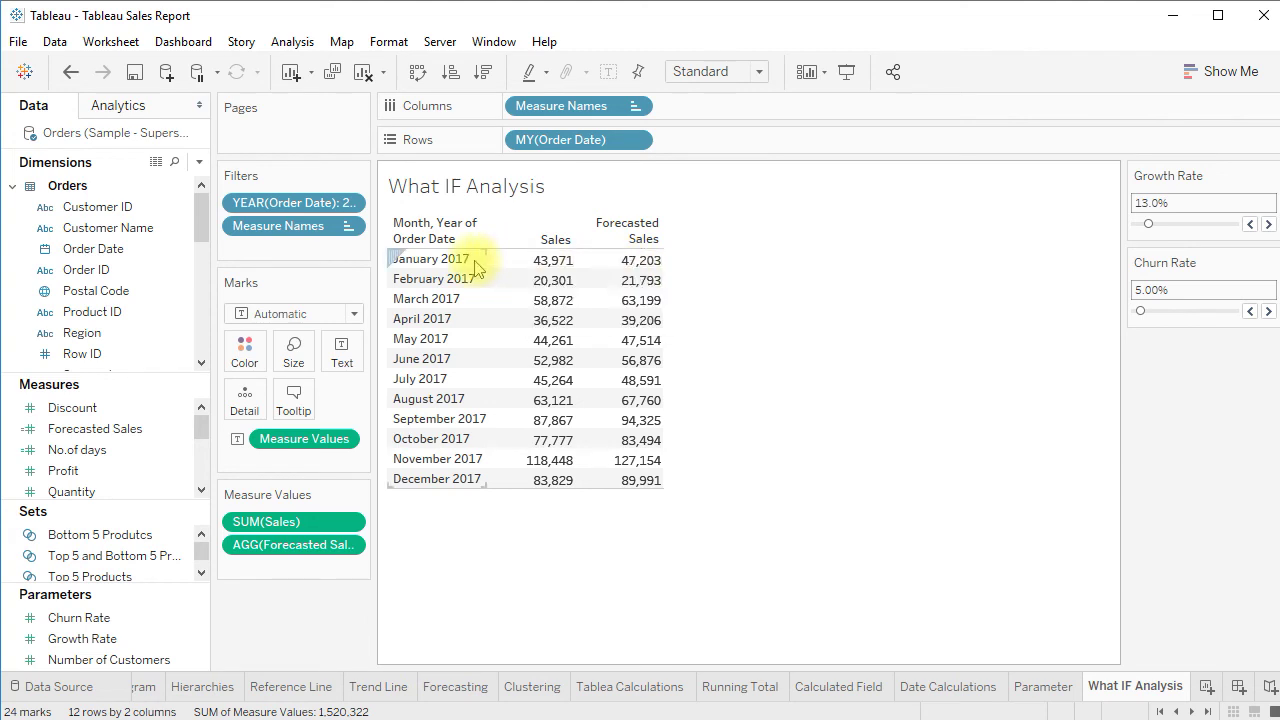
pyautogui.moveTo(501, 268)
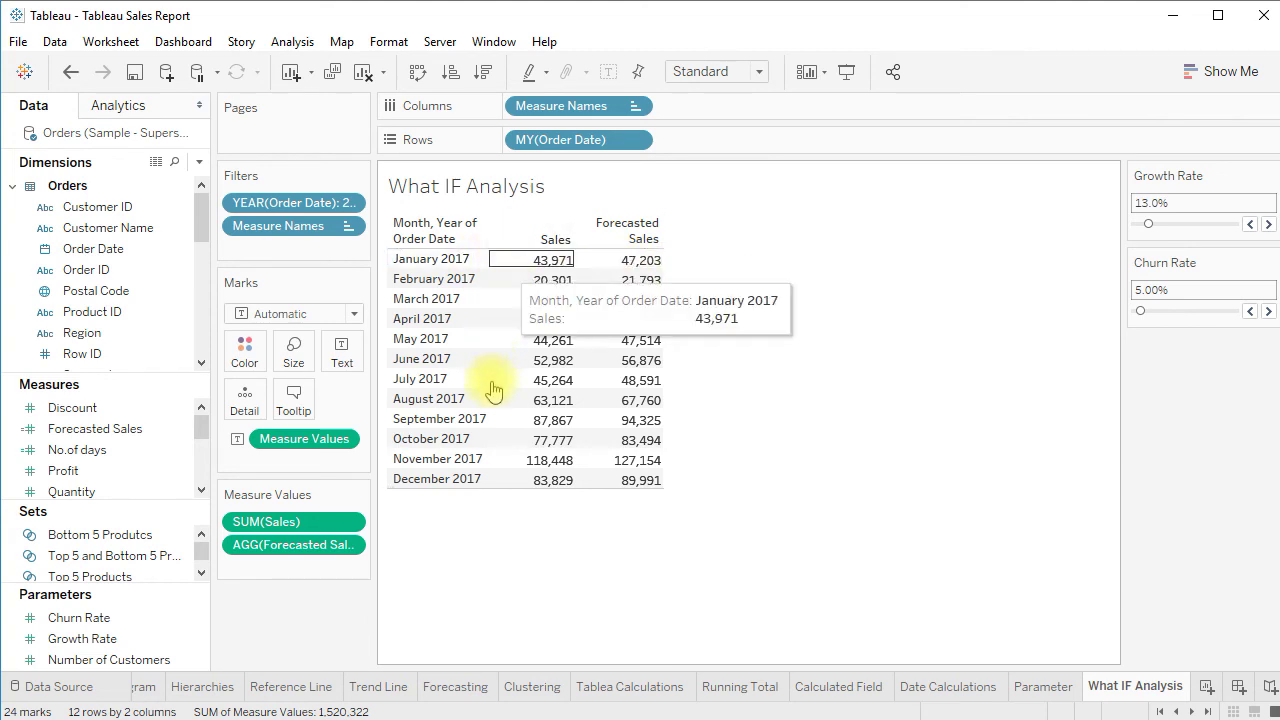
pyautogui.moveTo(495, 462)
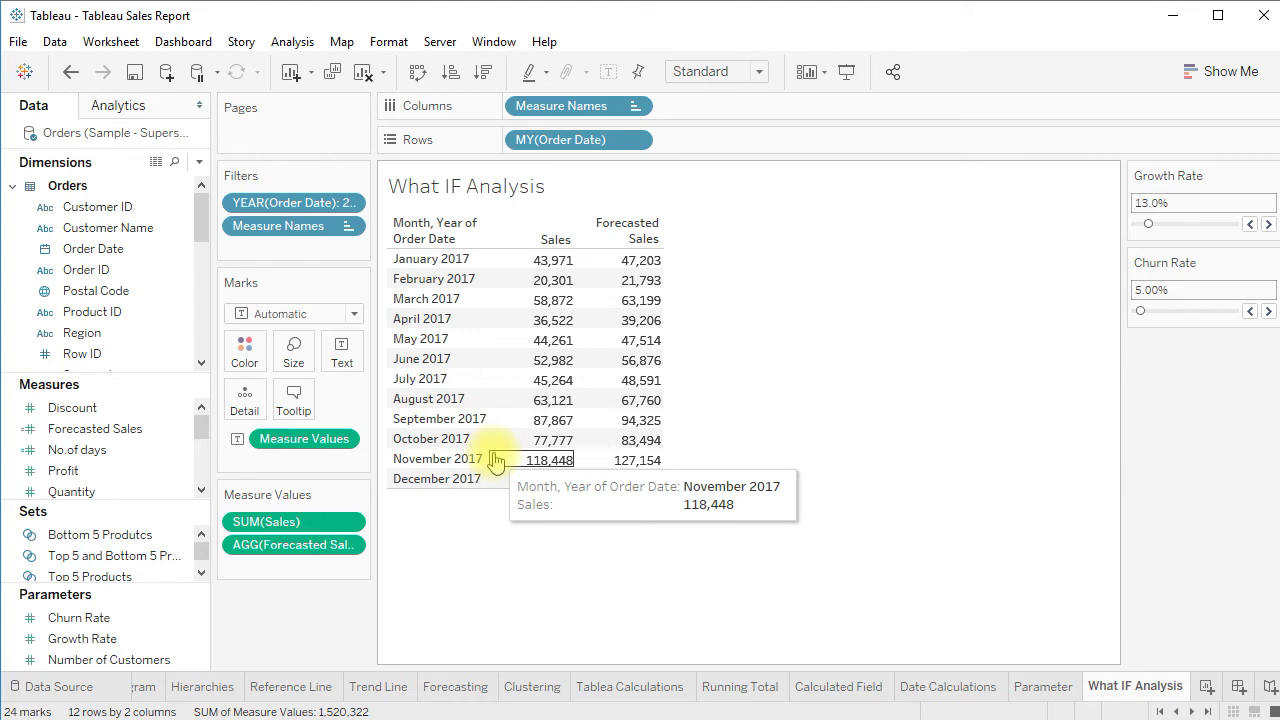
pyautogui.click(200, 162)
pyautogui.click(190, 183)
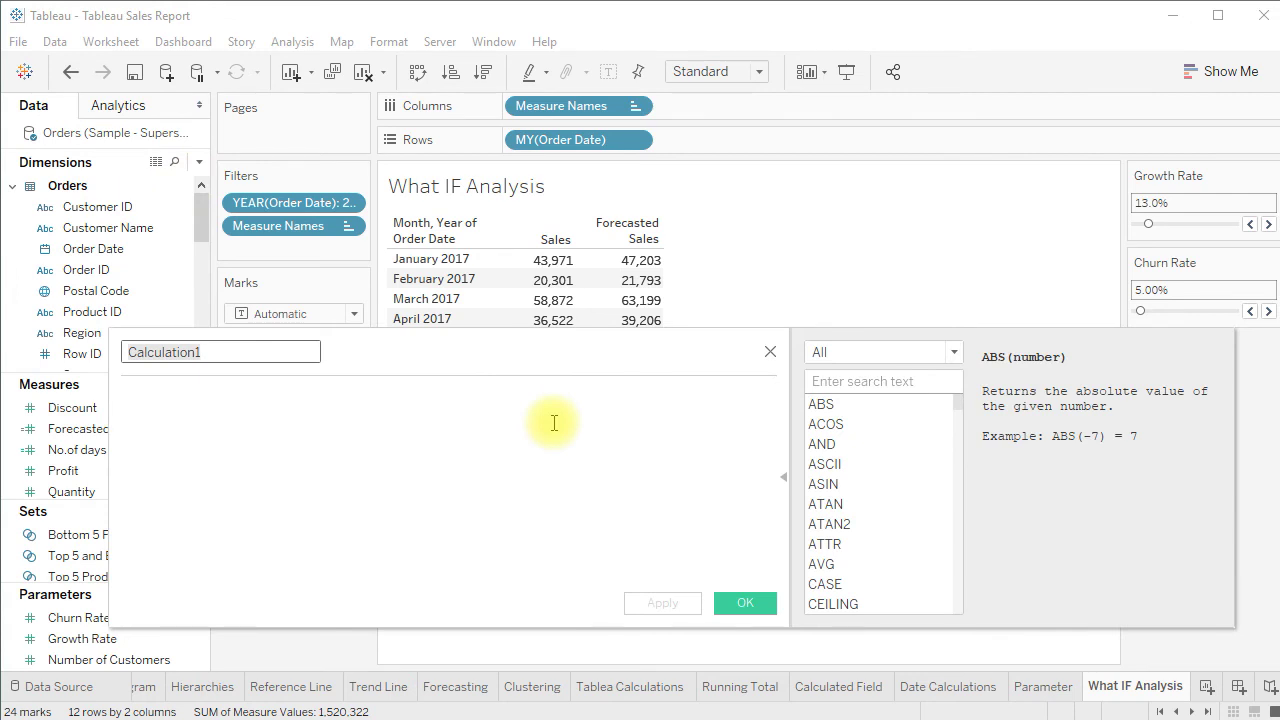
pyautogui.write('Forecasted Date')
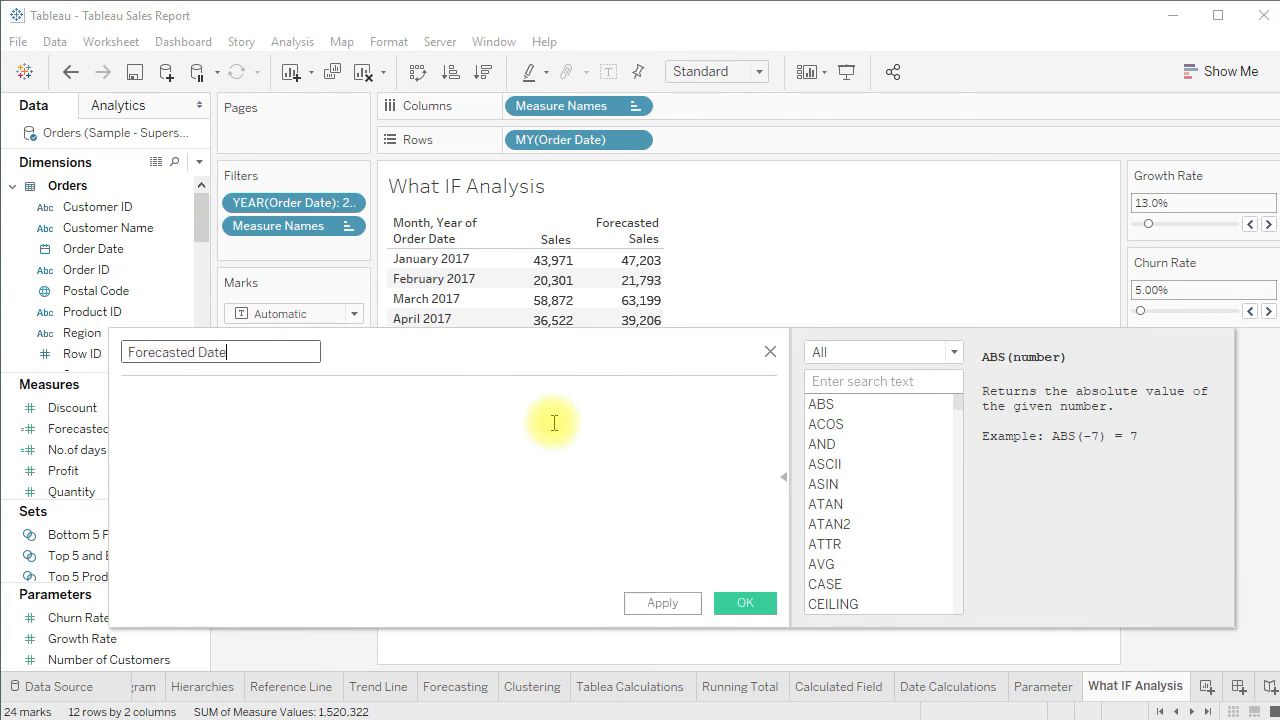
pyautogui.moveTo(503, 360); pyautogui.dragTo(502, 420)
pyautogui.click(485, 457)
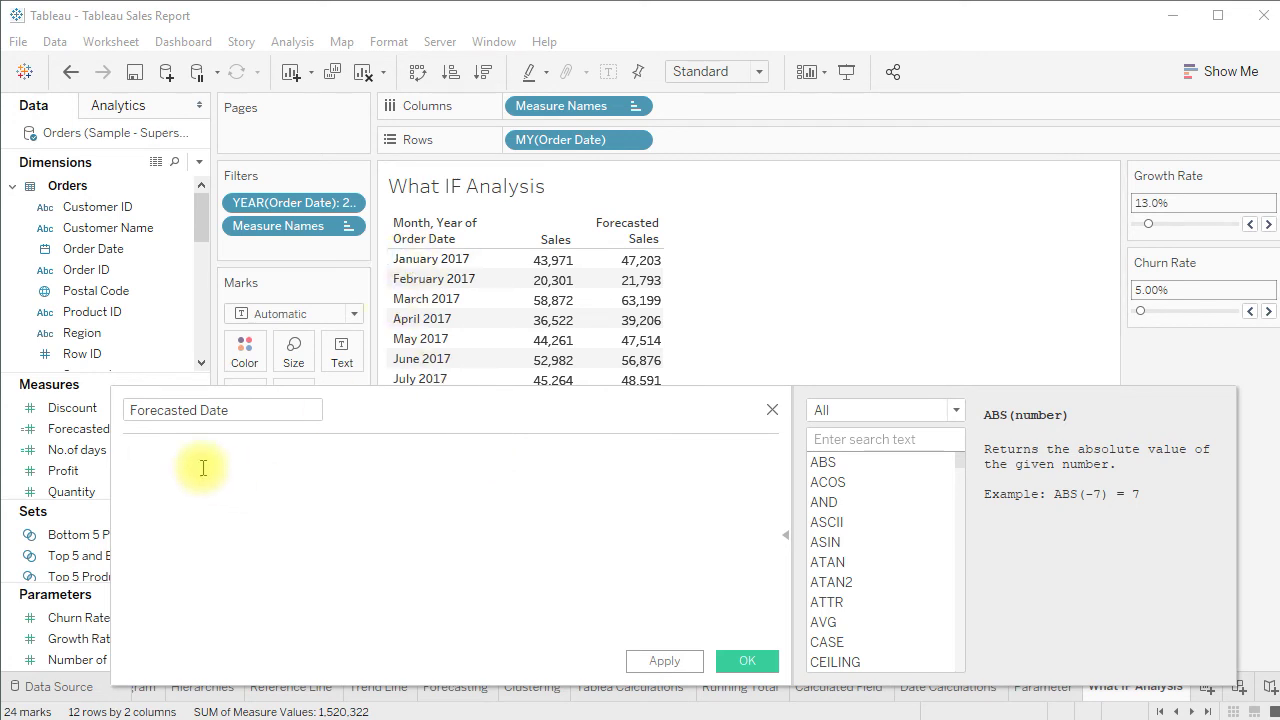
# Step: Define the Forecasted Date calculation as Dateadd('year',1,[Order Date]) and save it
pyautogui.write('Da')
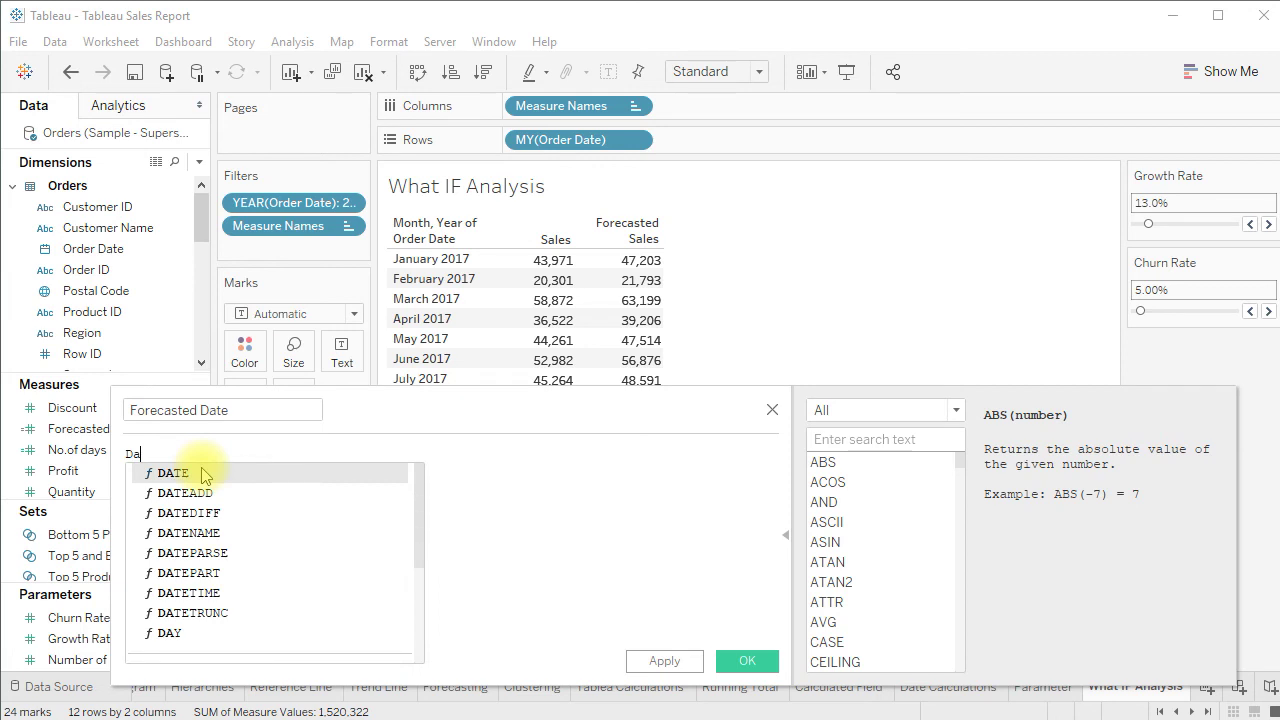
pyautogui.write('teadd')
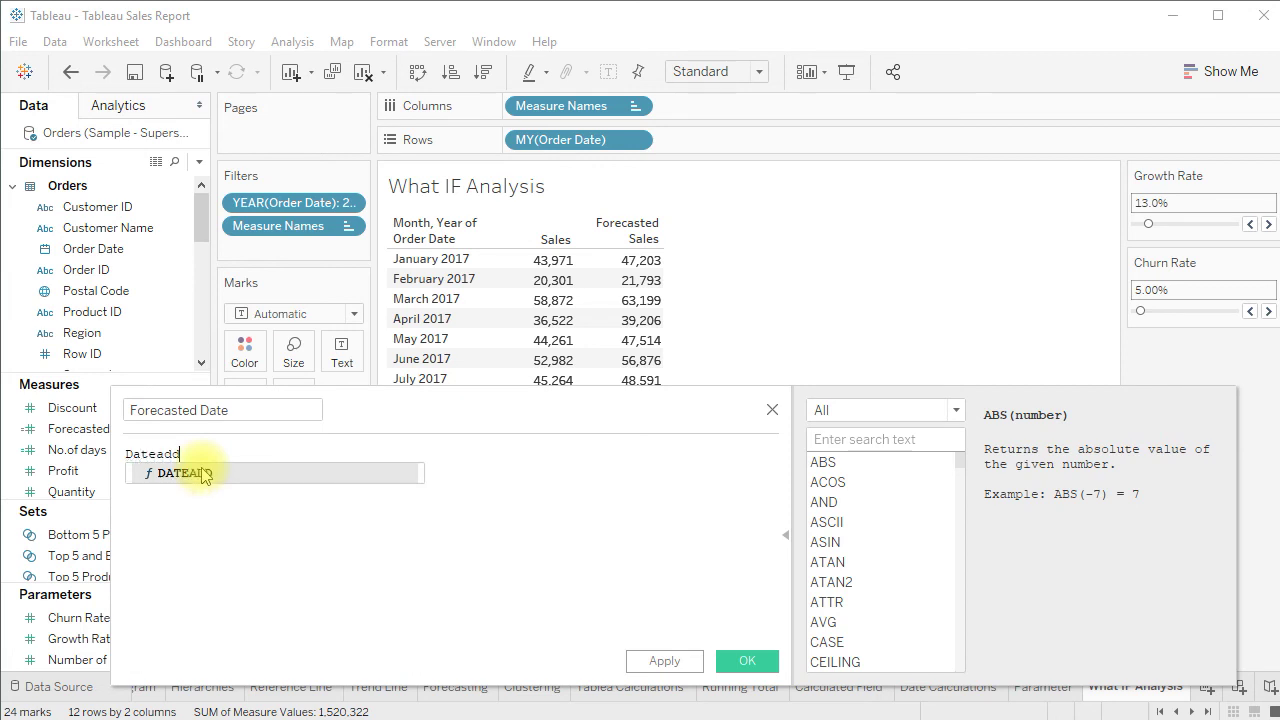
pyautogui.write('(')
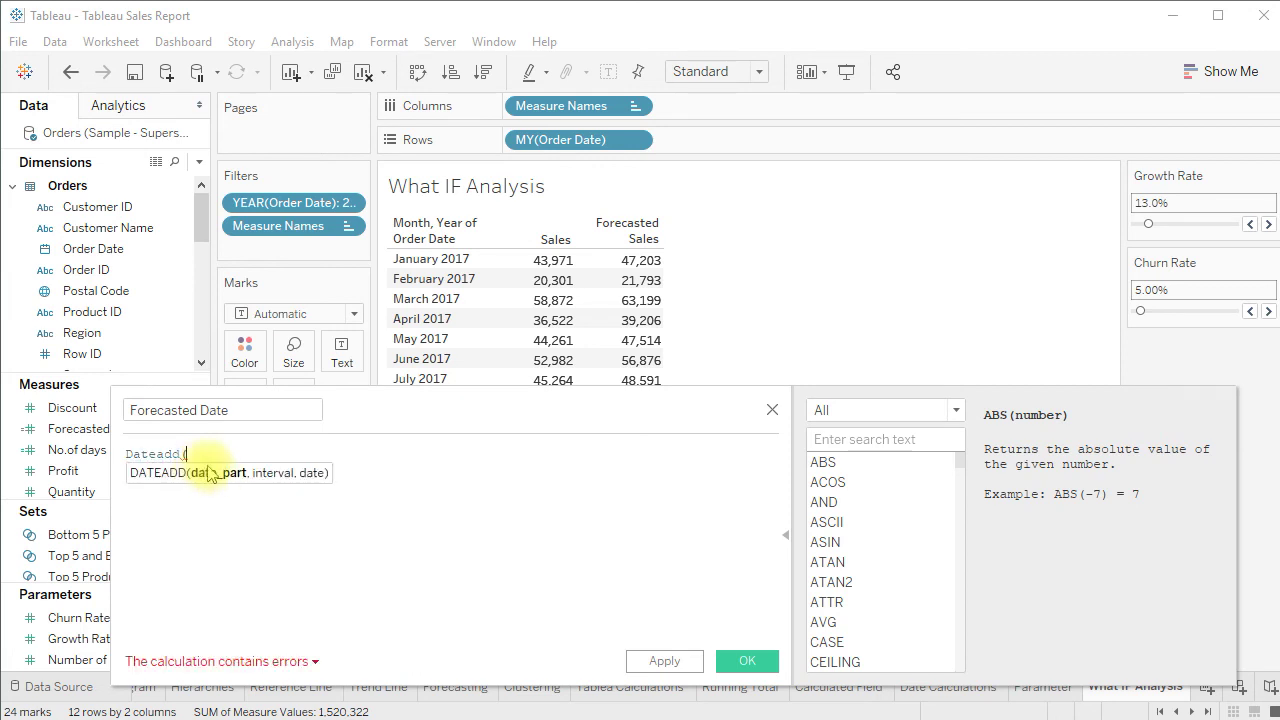
pyautogui.write("'y")
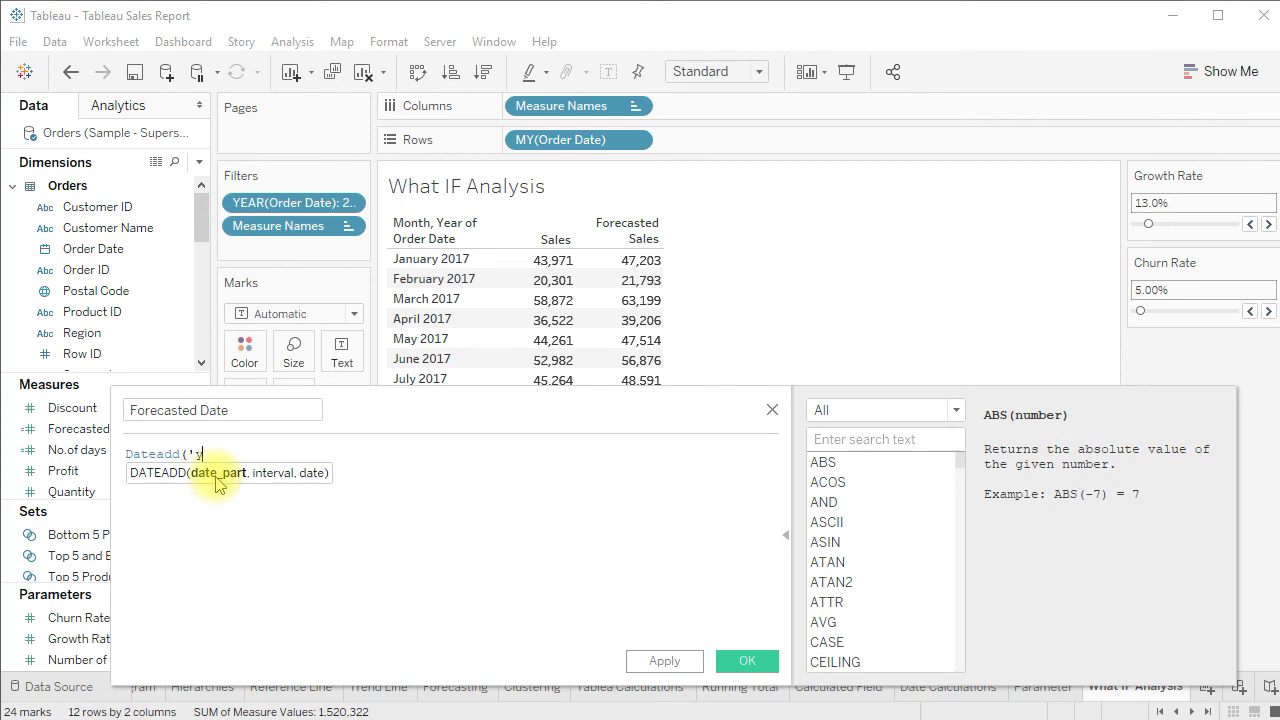
pyautogui.write("ear',1")
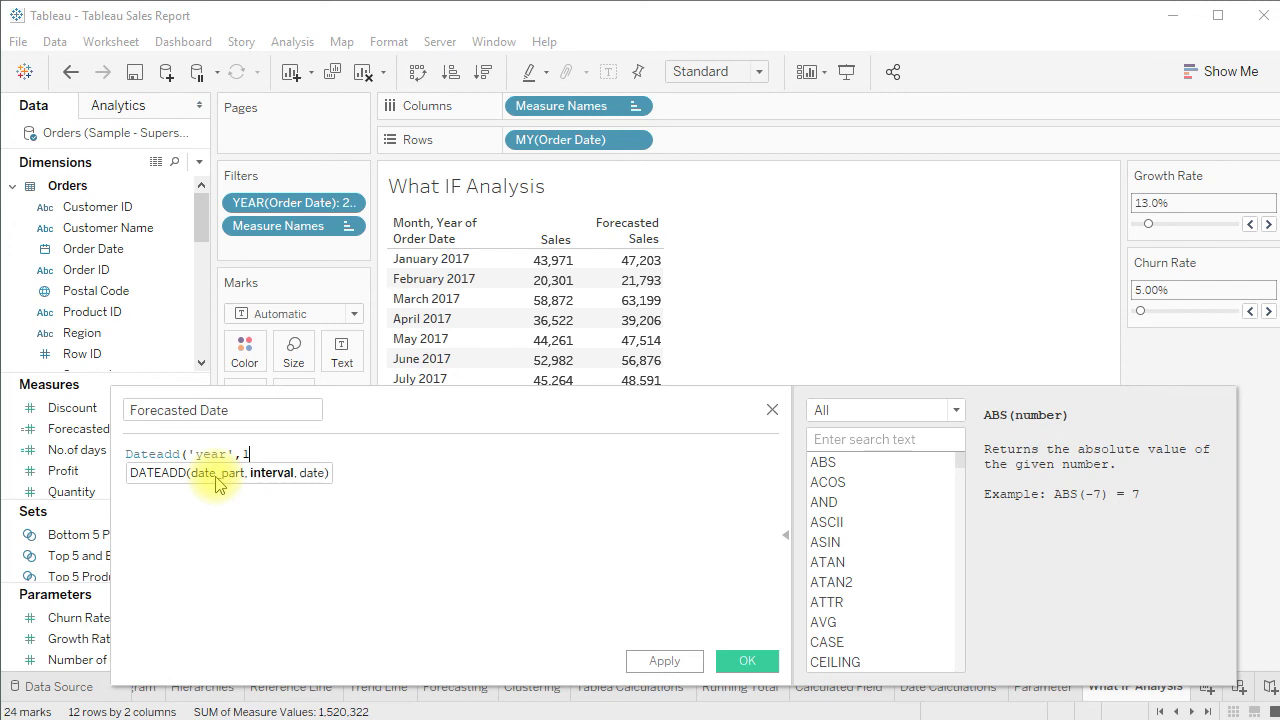
pyautogui.write(',')
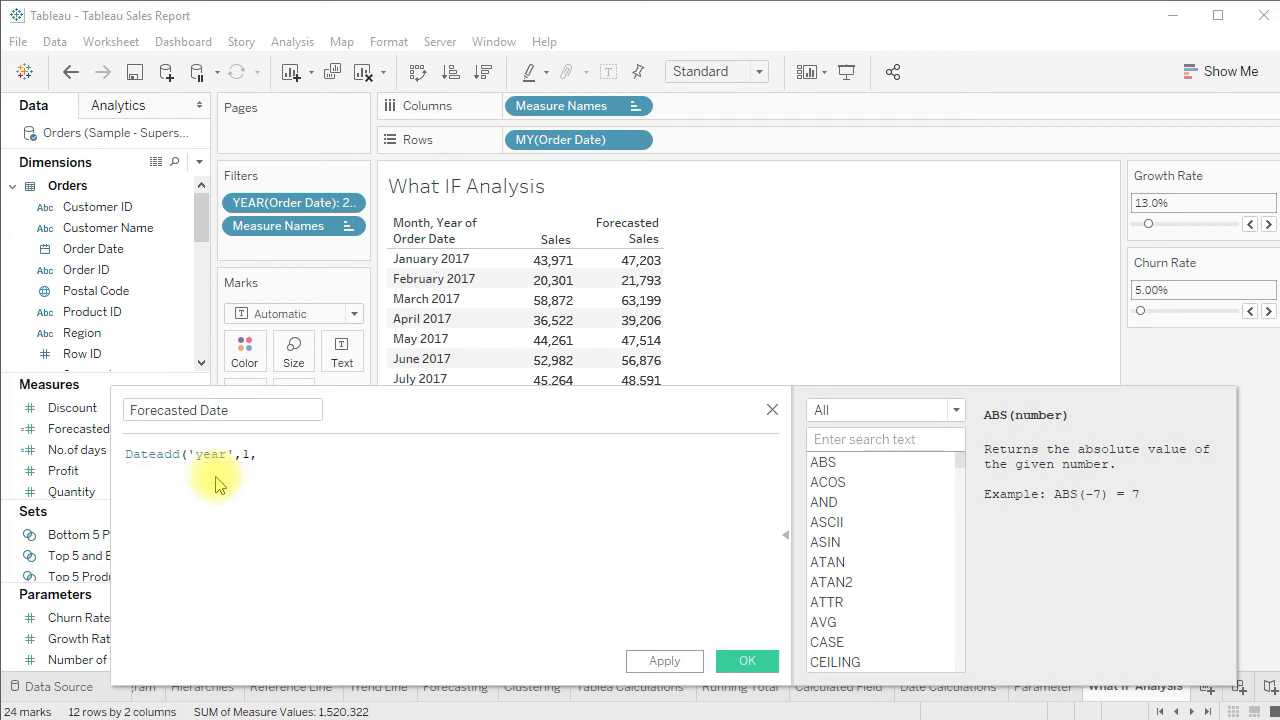
pyautogui.write('orde')
pyautogui.press('Return')
pyautogui.write(')')
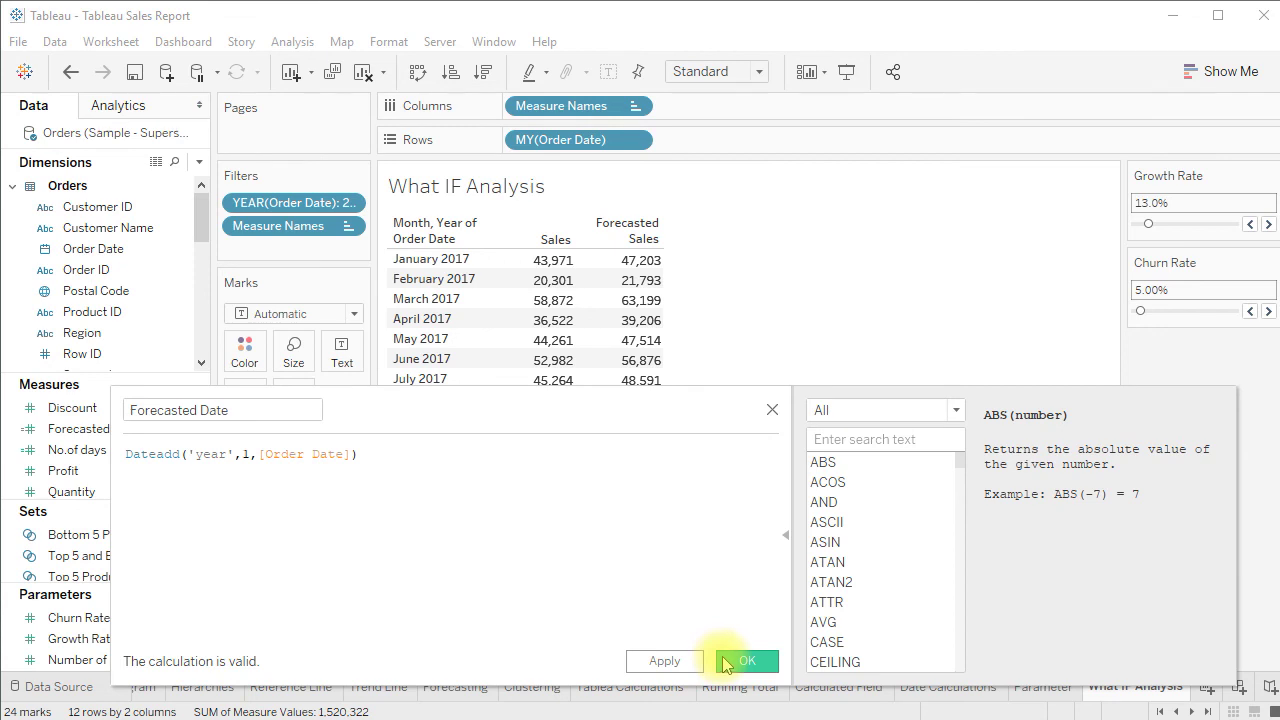
pyautogui.click(724, 663)
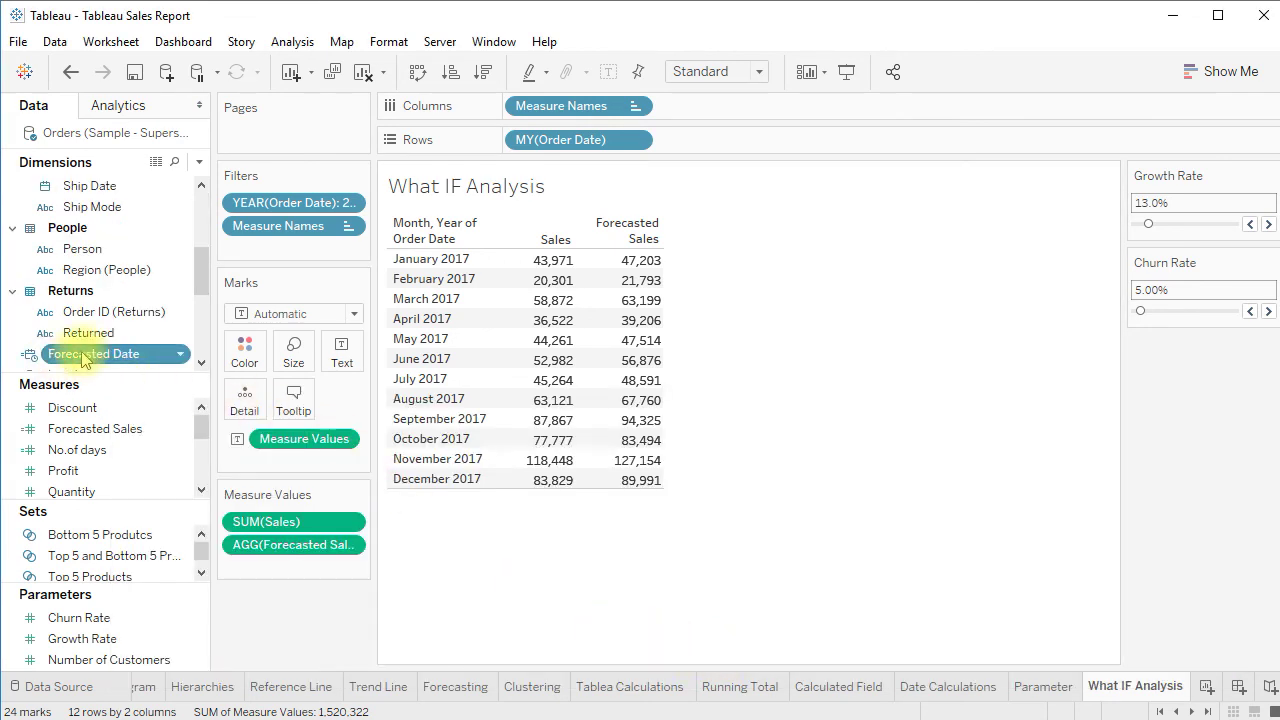
# Step: Add Forecasted Date to the rows after Order Date and set it to a custom date with Month / Year detail
pyautogui.moveTo(107, 362)
pyautogui.mouseDown()
pyautogui.moveTo(138, 368)
pyautogui.moveTo(420, 315)
pyautogui.moveTo(740, 153)
pyautogui.mouseUp()
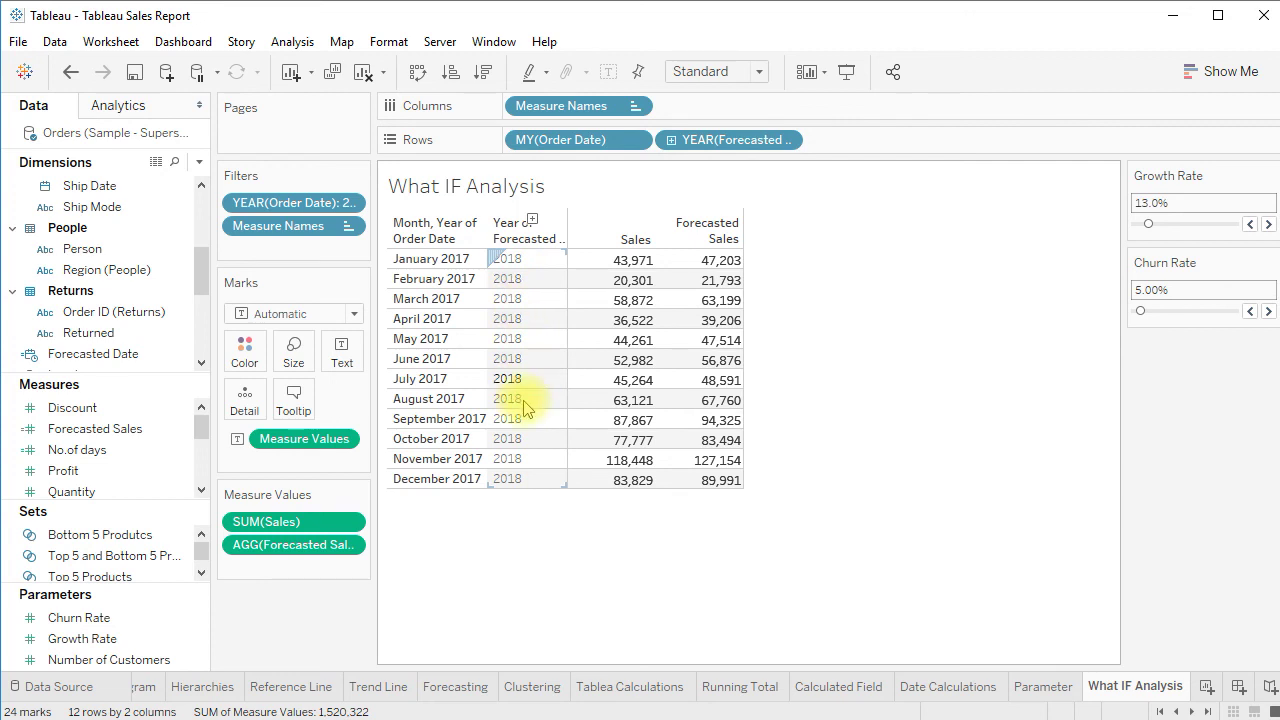
pyautogui.click(787, 140)
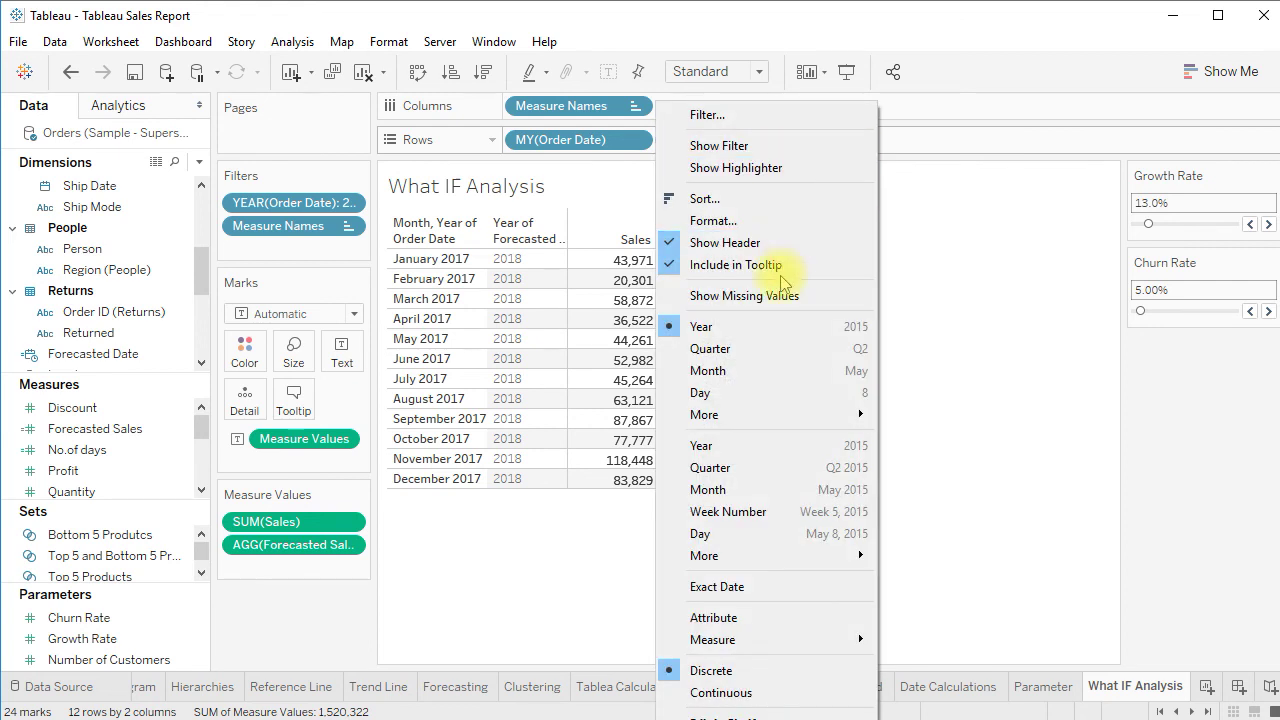
pyautogui.moveTo(790, 418)
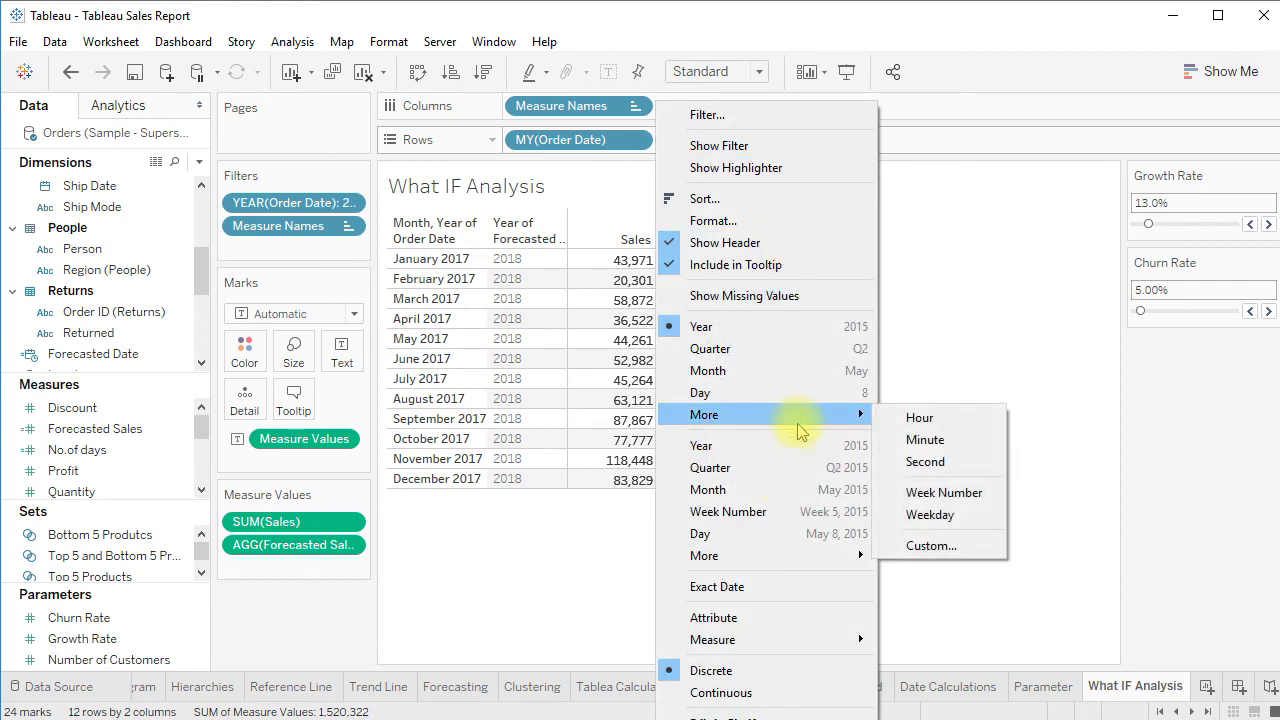
pyautogui.click(918, 546)
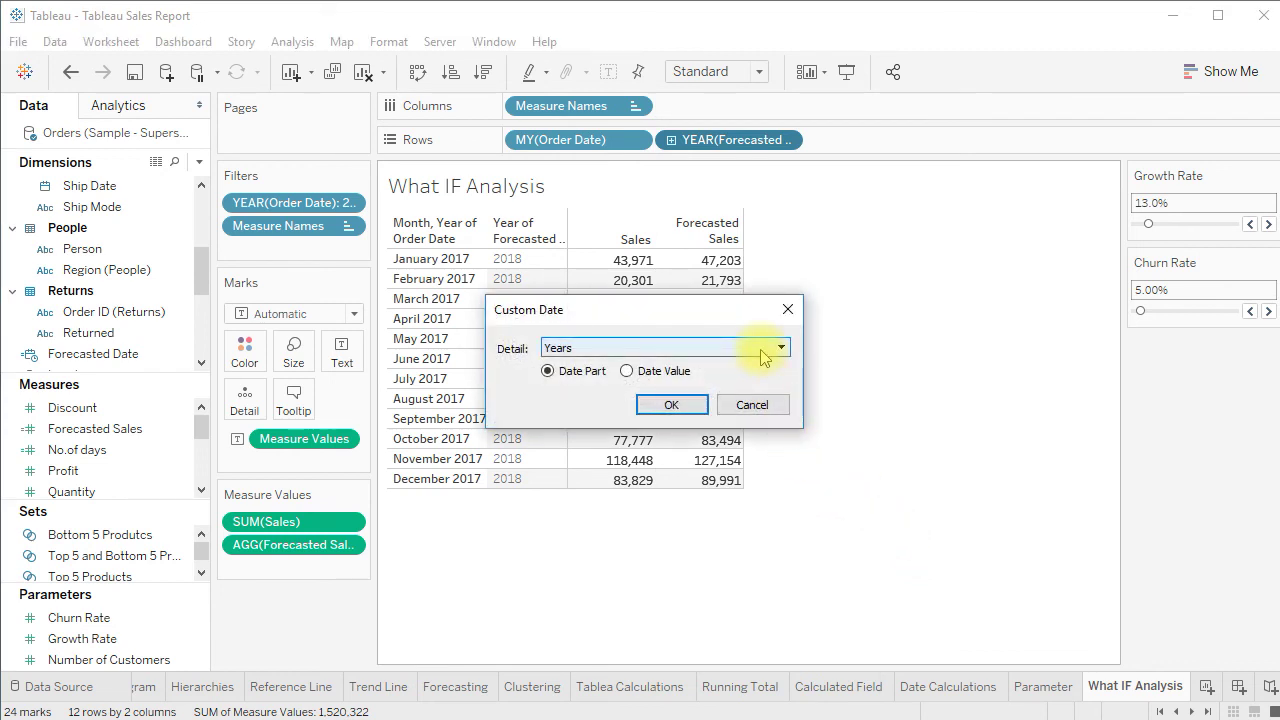
pyautogui.click(762, 356)
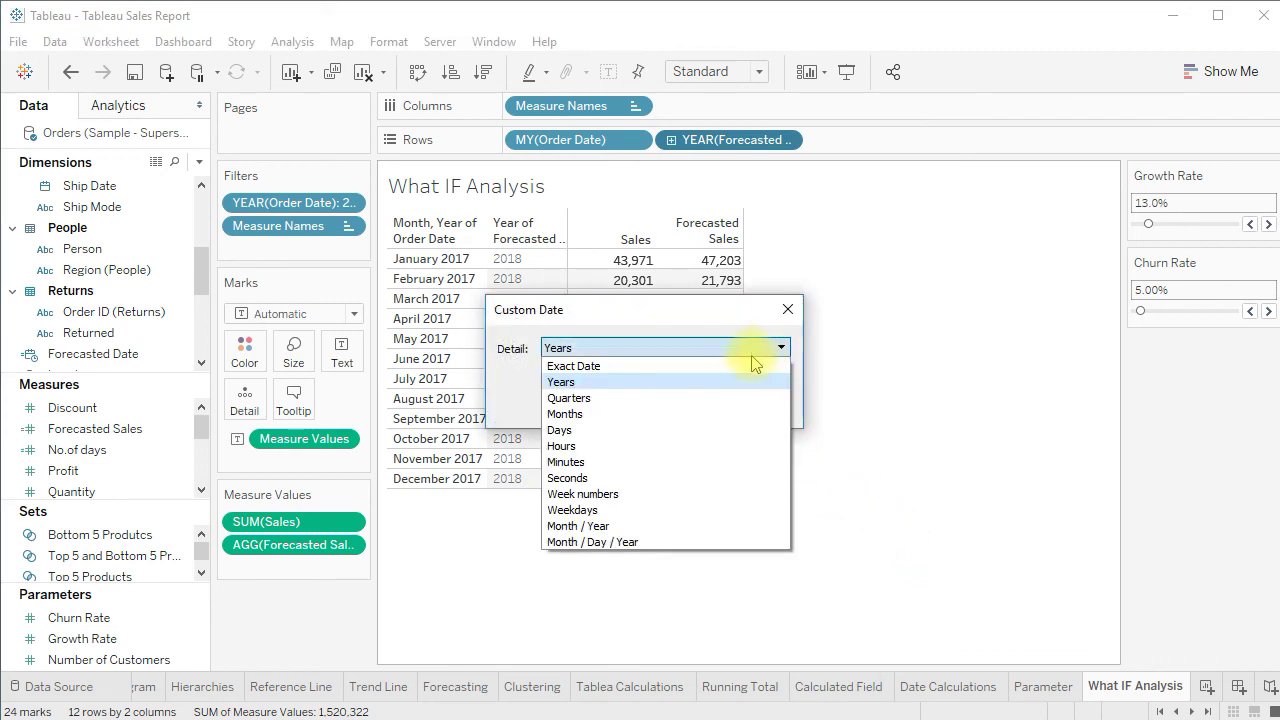
pyautogui.click(663, 528)
pyautogui.click(672, 405)
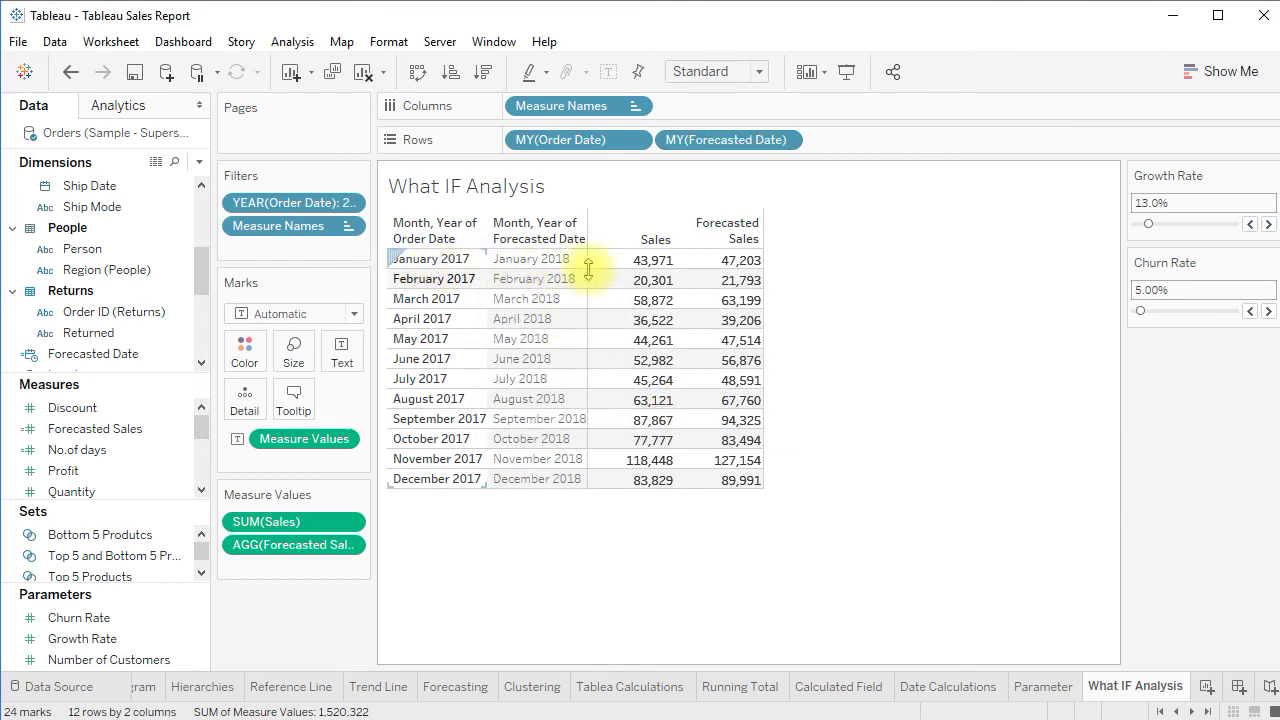
# Step: Raise the Churn Rate parameter to 37.00%
pyautogui.moveTo(707, 263)
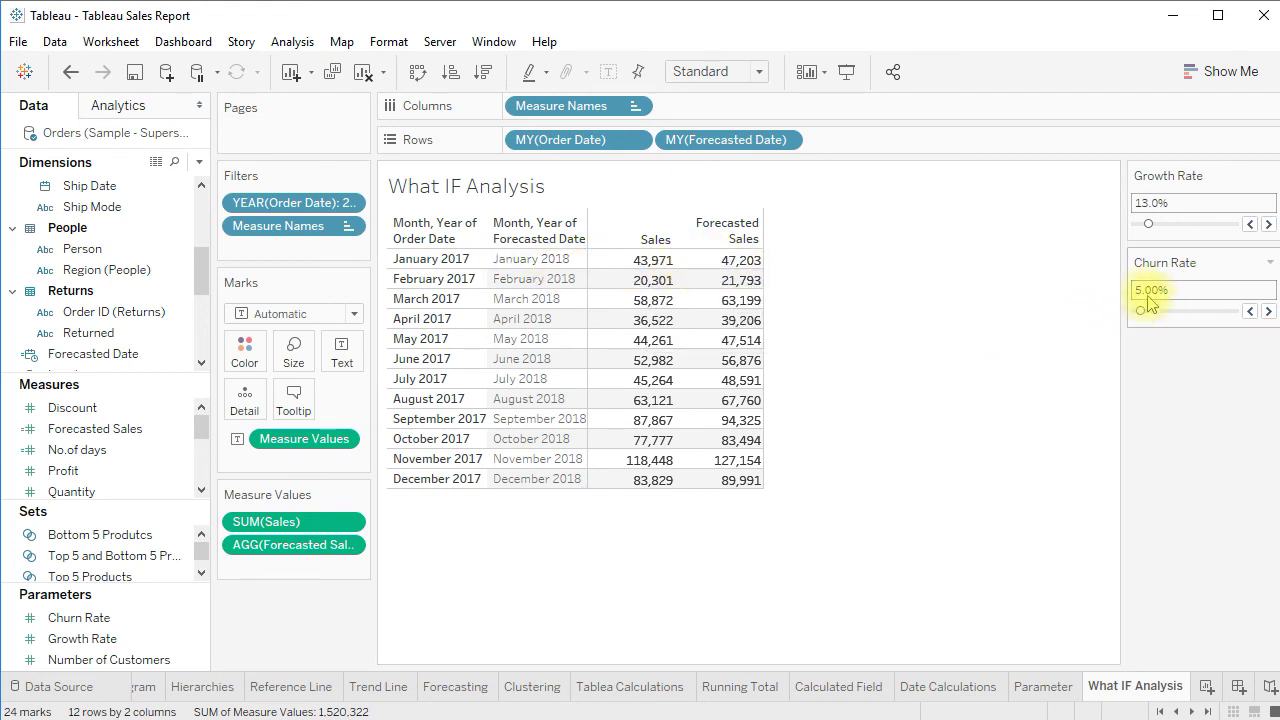
pyautogui.moveTo(1144, 311); pyautogui.dragTo(1162, 318)
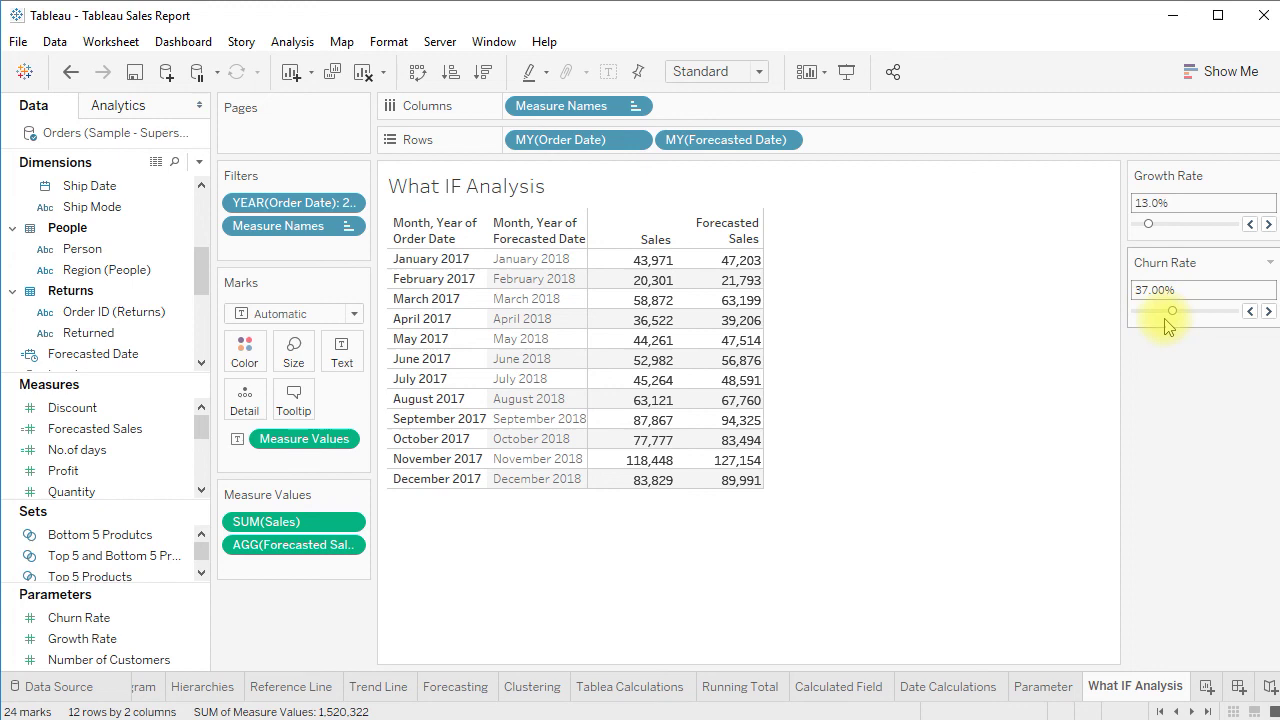